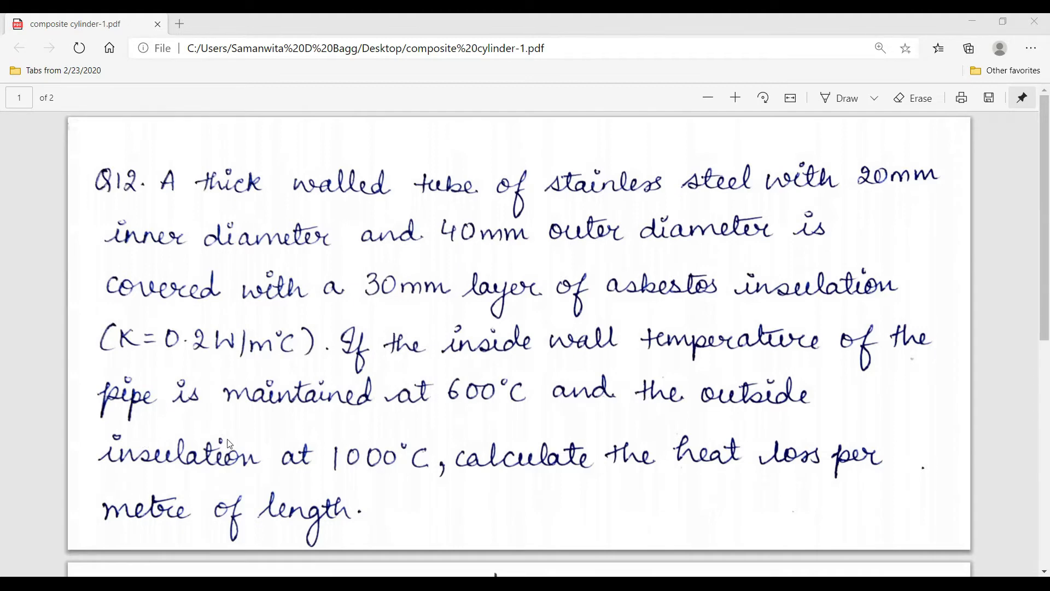
Review the thick-walled tube problem statement and the labelled cross-section with its radii, temperatures and materials in composite cylinder-1.pdf
{"action": "scroll", "coordinate": [358, 379], "scroll_direction": "down", "scroll_amount": 7}
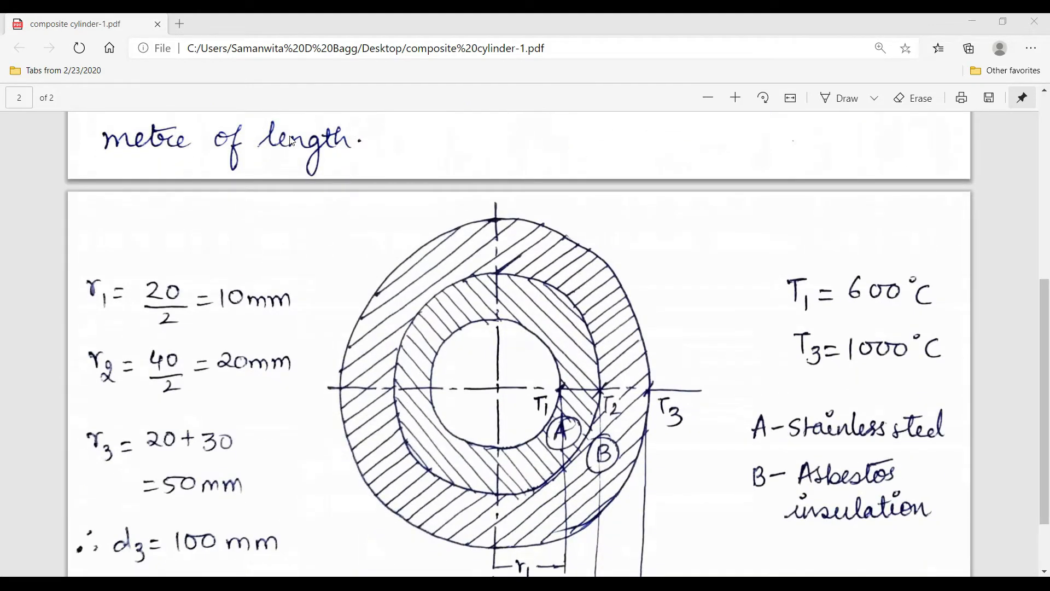
{"action": "scroll", "coordinate": [297, 136], "scroll_direction": "down", "scroll_amount": 1}
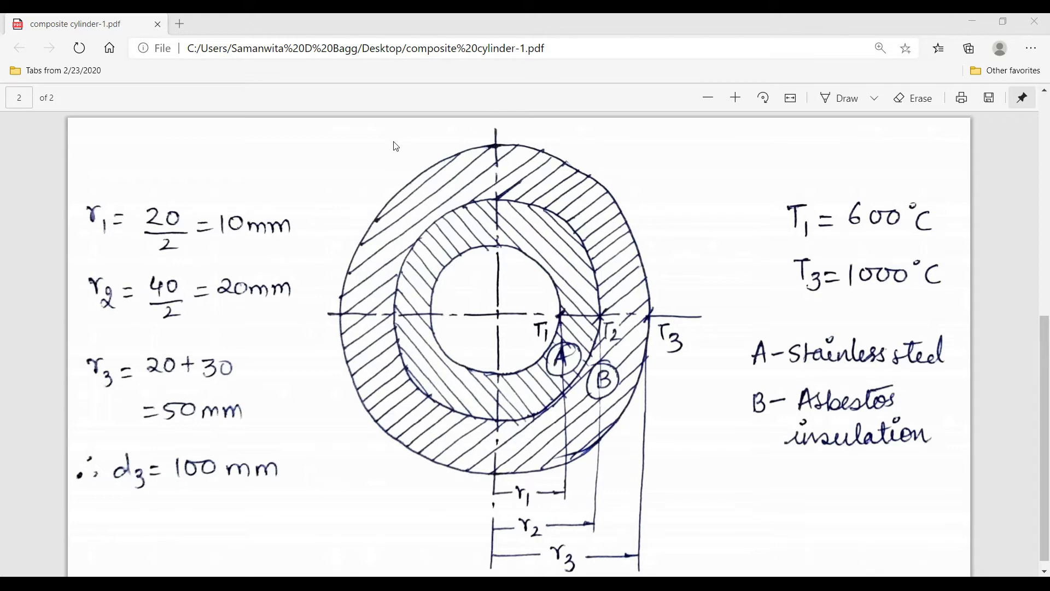
{"action": "scroll", "coordinate": [462, 326], "scroll_direction": "up", "scroll_amount": 8}
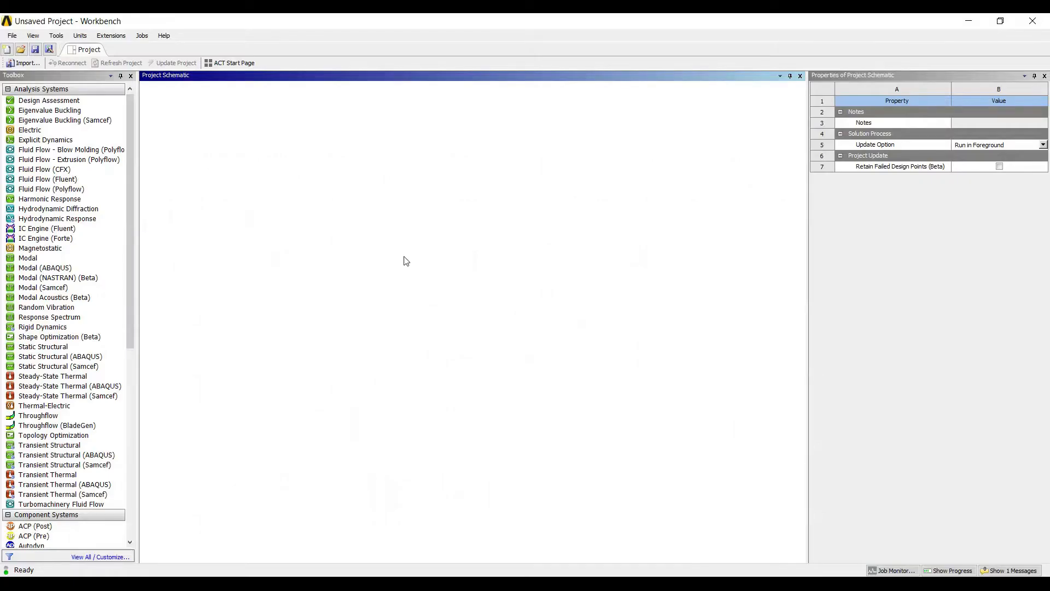
Switch to ANSYS Workbench and add a Steady-State Thermal system named eg-4 to the project schematic
{"action": "key", "text": "Down"}
{"action": "key", "text": "Down"}
{"action": "key", "text": "Down"}
{"action": "key", "text": "Down"}
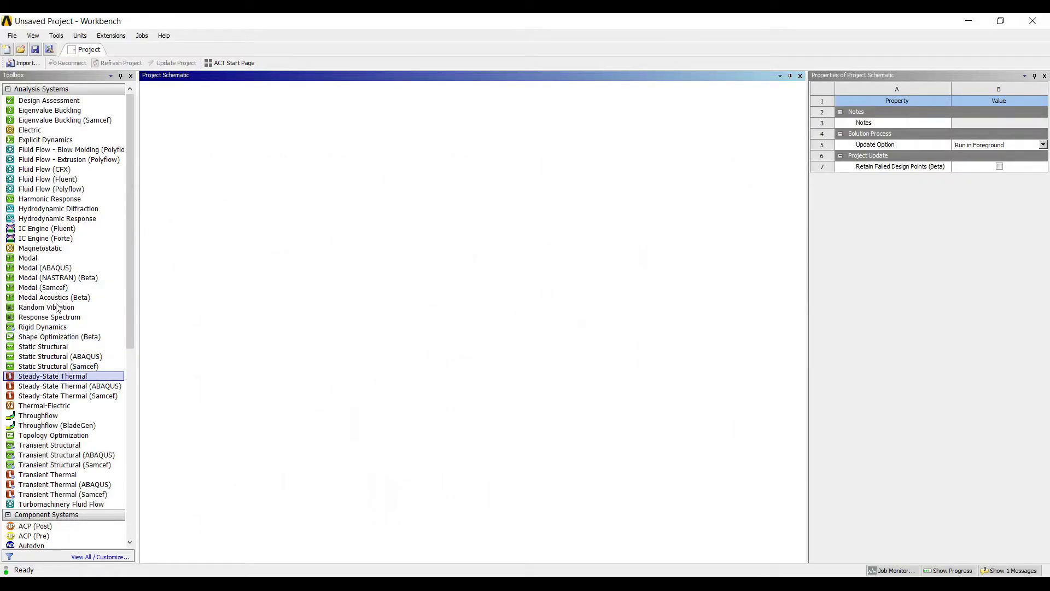
{"action": "double_click", "coordinate": [53, 376]}
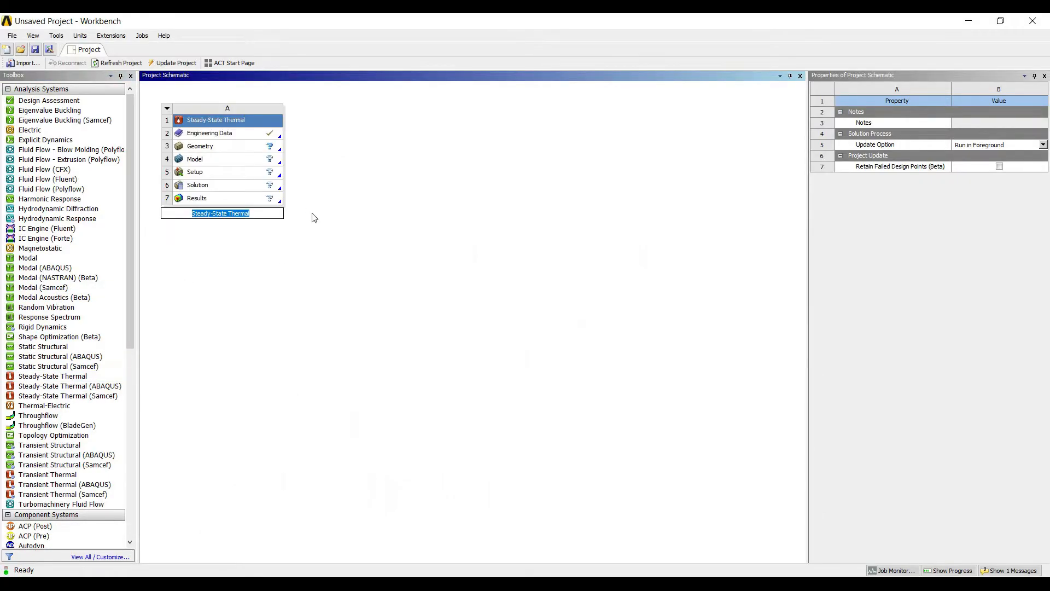
{"action": "type", "text": "eg-"}
Open the system's Engineering Data and add Stainless Steel from the General Materials source
{"action": "key", "text": "alt+Tab"}
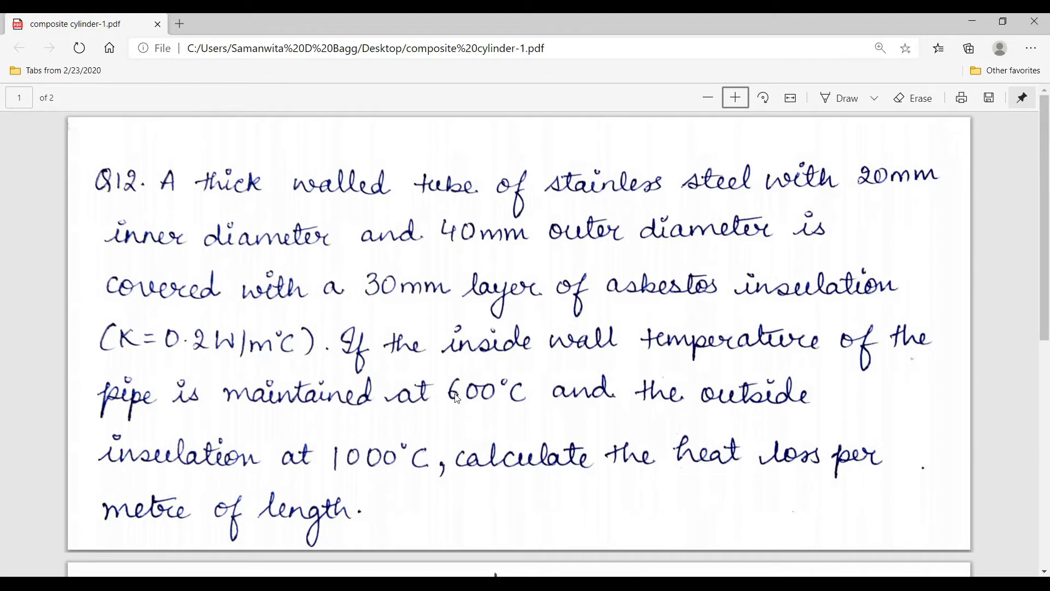
{"action": "key", "text": "alt+Tab"}
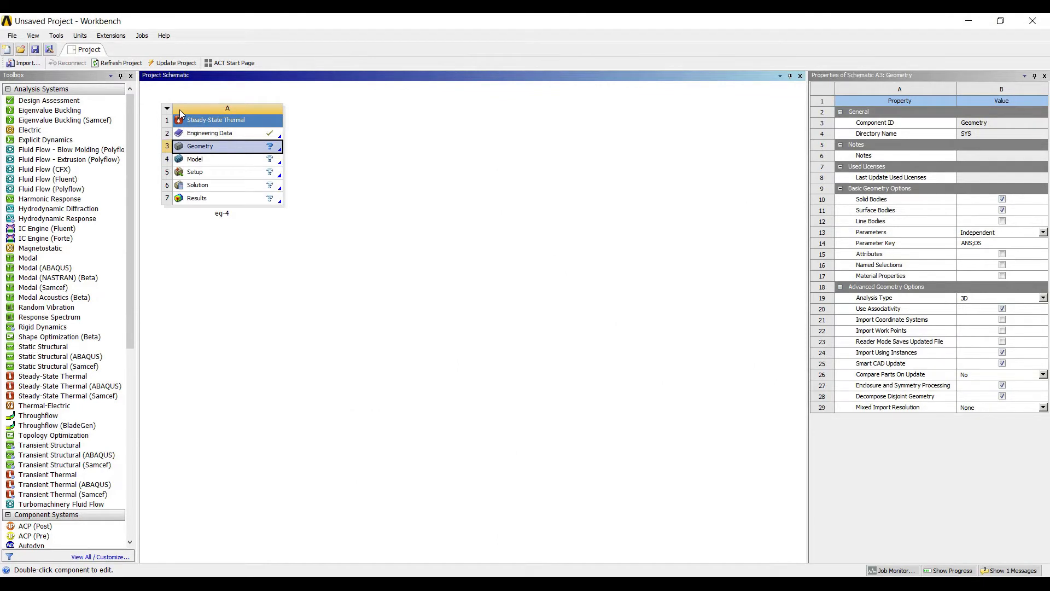
{"action": "double_click", "coordinate": [208, 133]}
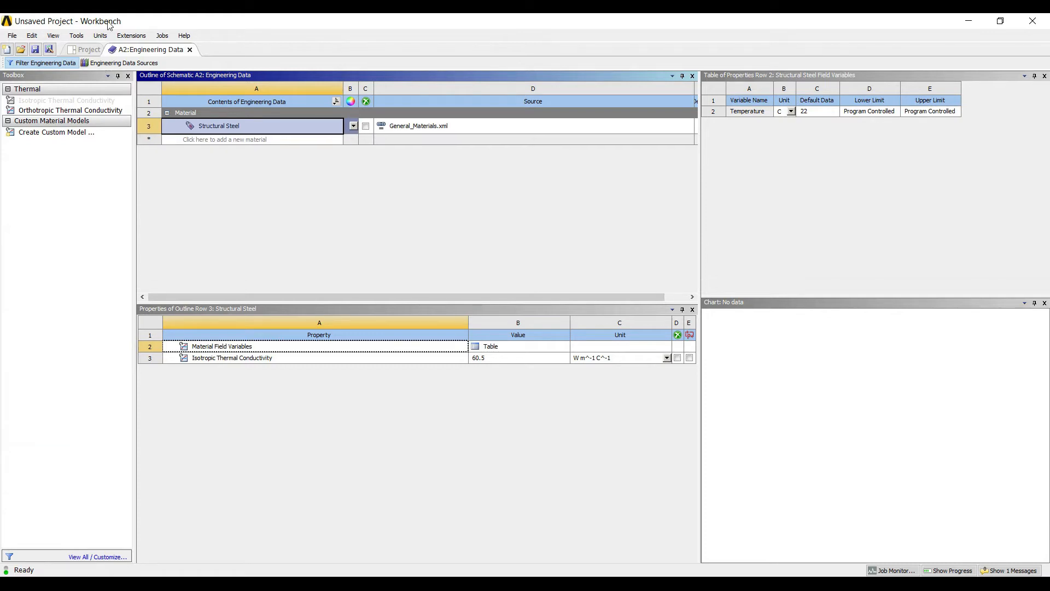
{"action": "left_click", "coordinate": [107, 61]}
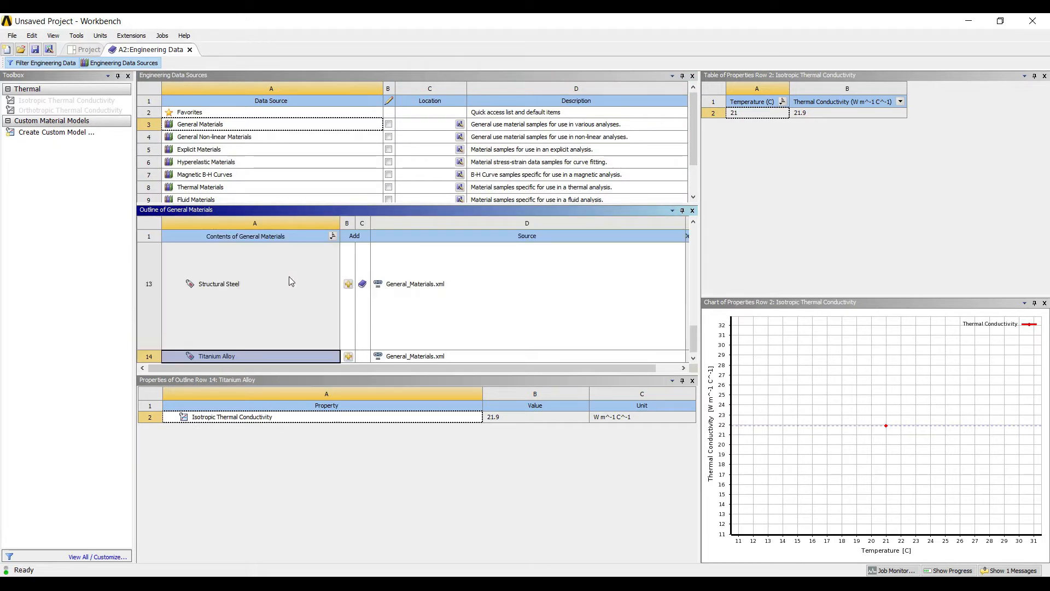
{"action": "left_click", "coordinate": [100, 63]}
{"action": "left_click_drag", "start_coordinate": [195, 125], "coordinate": [171, 134]}
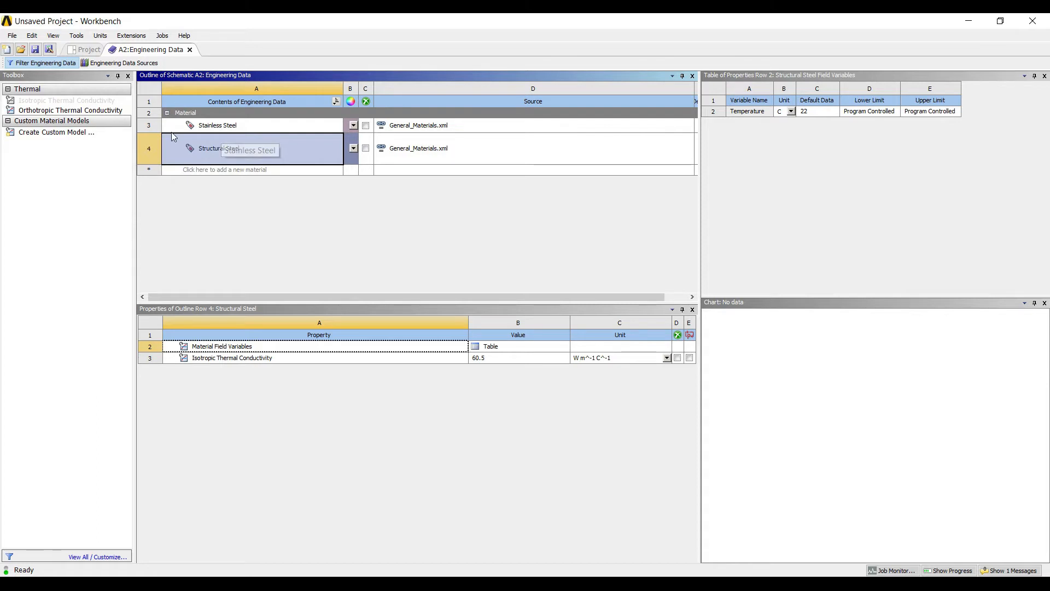
Create a new material named "asbestos insulation" in the engineering data
{"action": "left_click", "coordinate": [195, 170]}
{"action": "type", "text": "asbestos "}
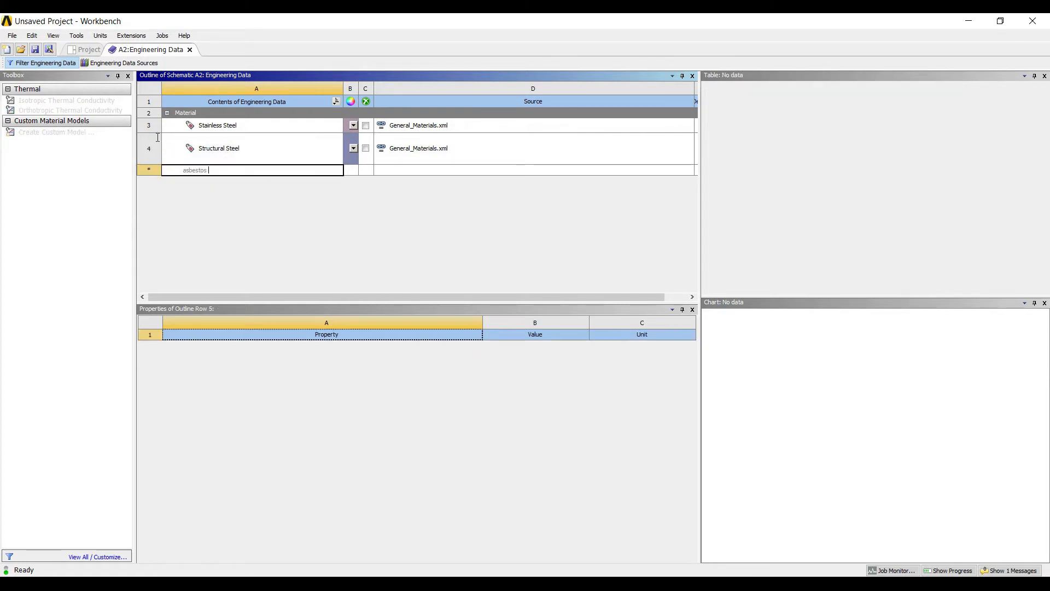
{"action": "type", "text": "insulation"}
{"action": "key", "text": "Return"}
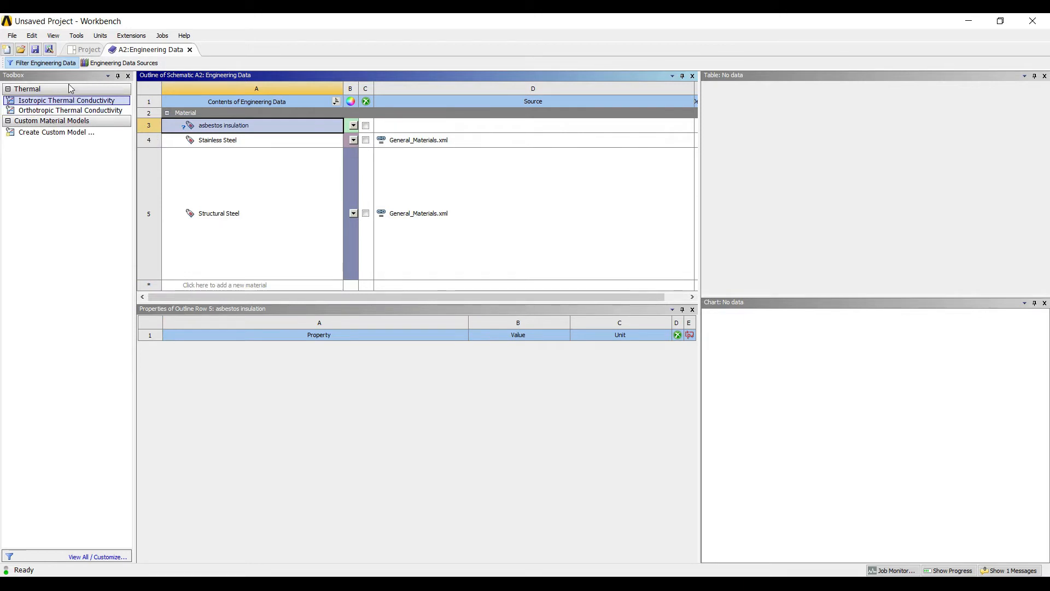
Give asbestos insulation an isotropic thermal conductivity of 0.2 W m^-1 C^-1, as stated in the problem PDF
{"action": "double_click", "coordinate": [65, 100]}
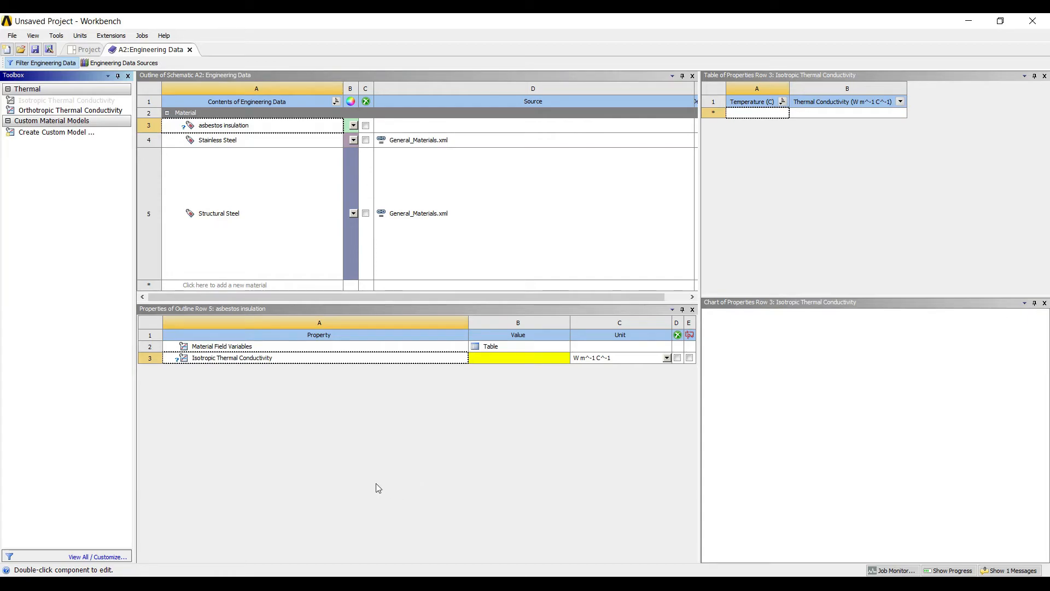
{"action": "key", "text": "alt+Tab"}
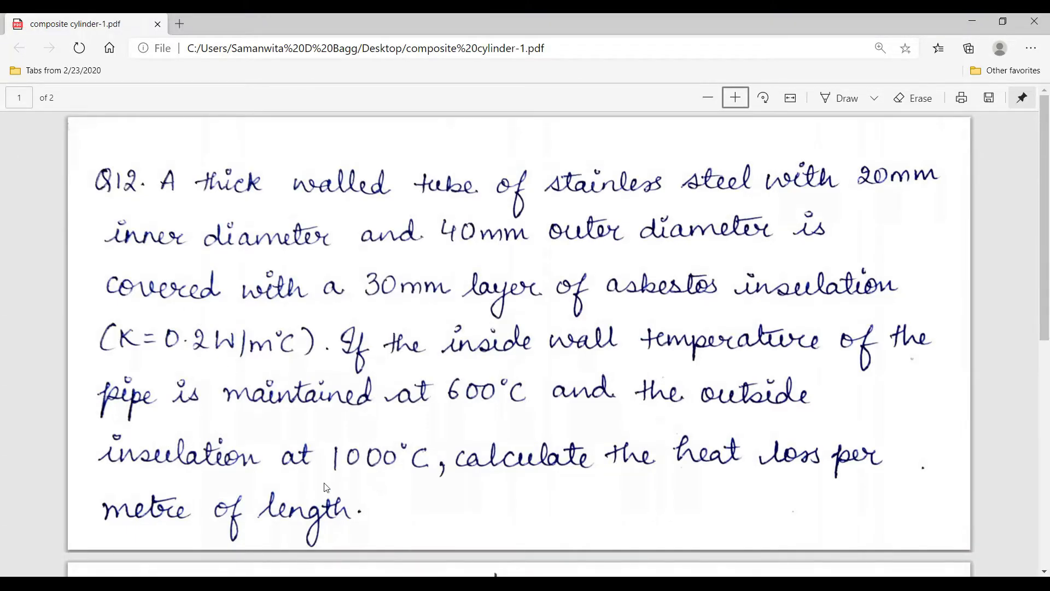
{"action": "key", "text": "alt+Tab"}
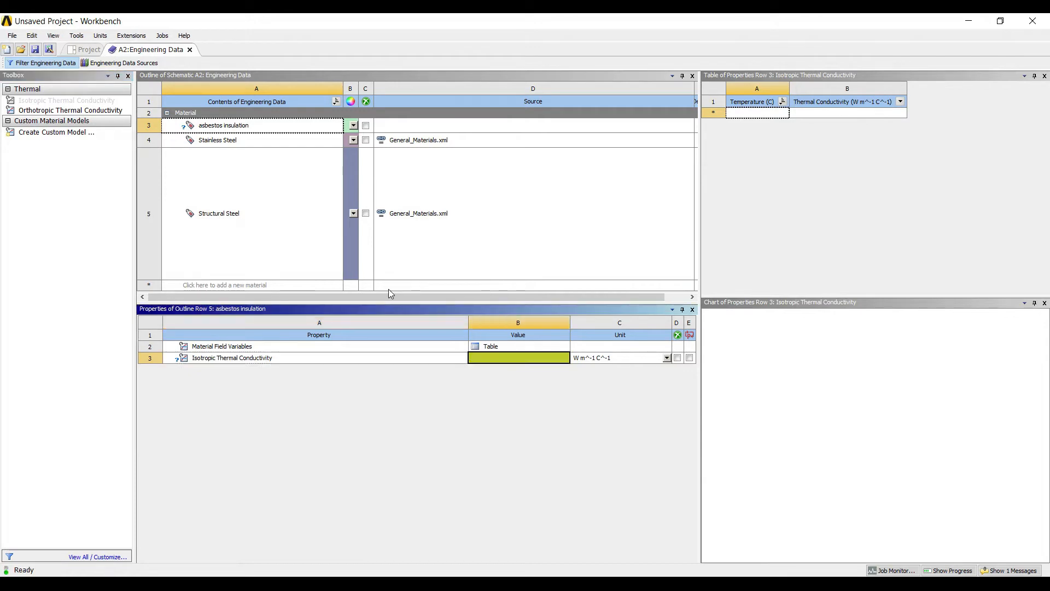
{"action": "type", "text": "0.2"}
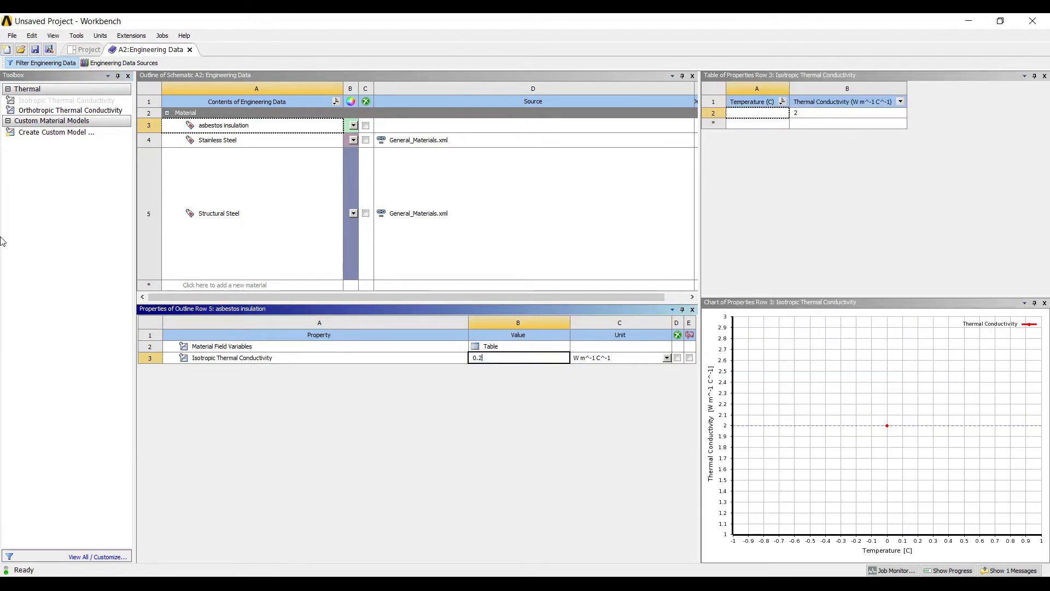
Return to the project schematic and open a new DesignModeler geometry for the eg-4 system
{"action": "left_click", "coordinate": [84, 49]}
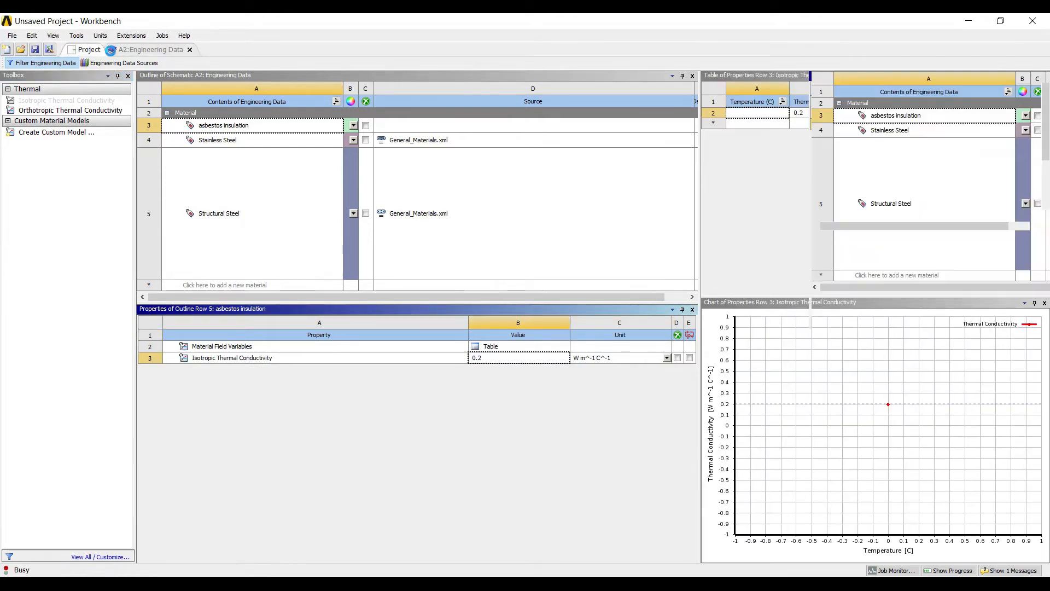
{"action": "left_click", "coordinate": [146, 60]}
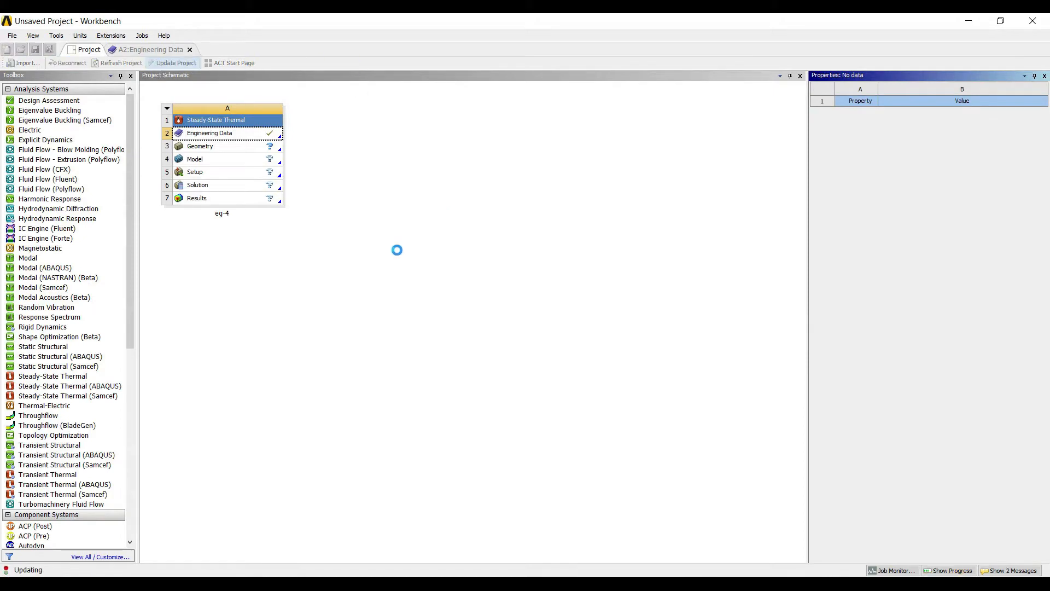
{"action": "left_click", "coordinate": [187, 145]}
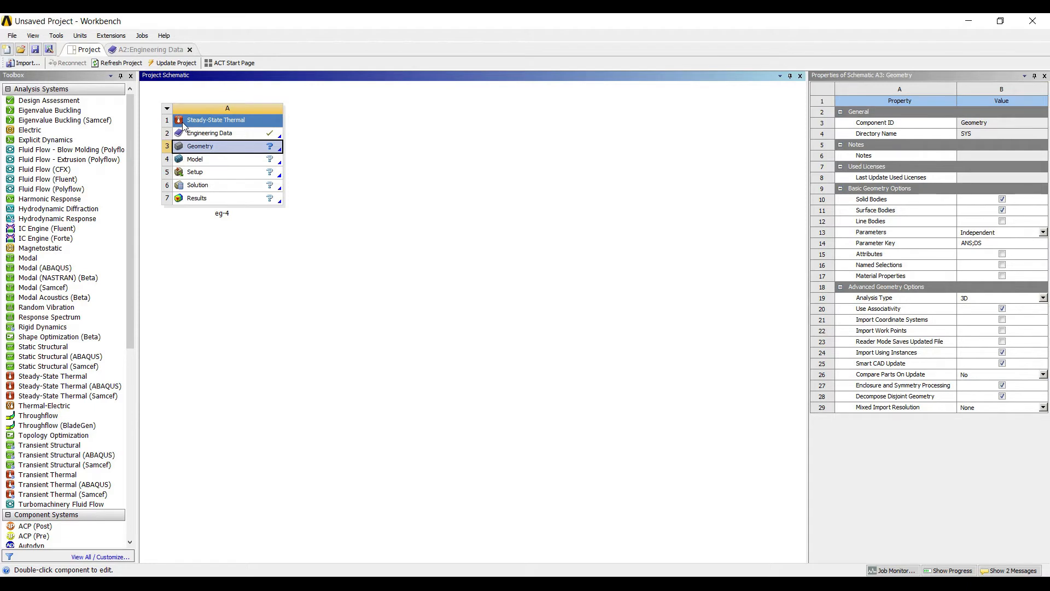
{"action": "right_click", "coordinate": [228, 148]}
{"action": "left_click", "coordinate": [289, 169]}
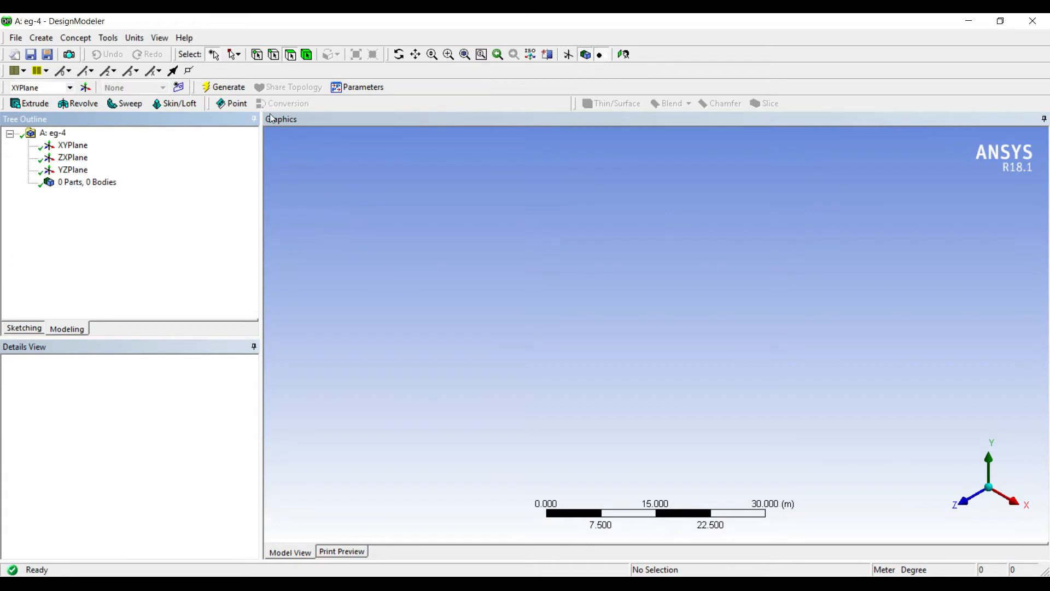
Set the DesignModeler length unit to millimeter and select the XYPlane, viewed face-on
{"action": "left_click", "coordinate": [134, 37]}
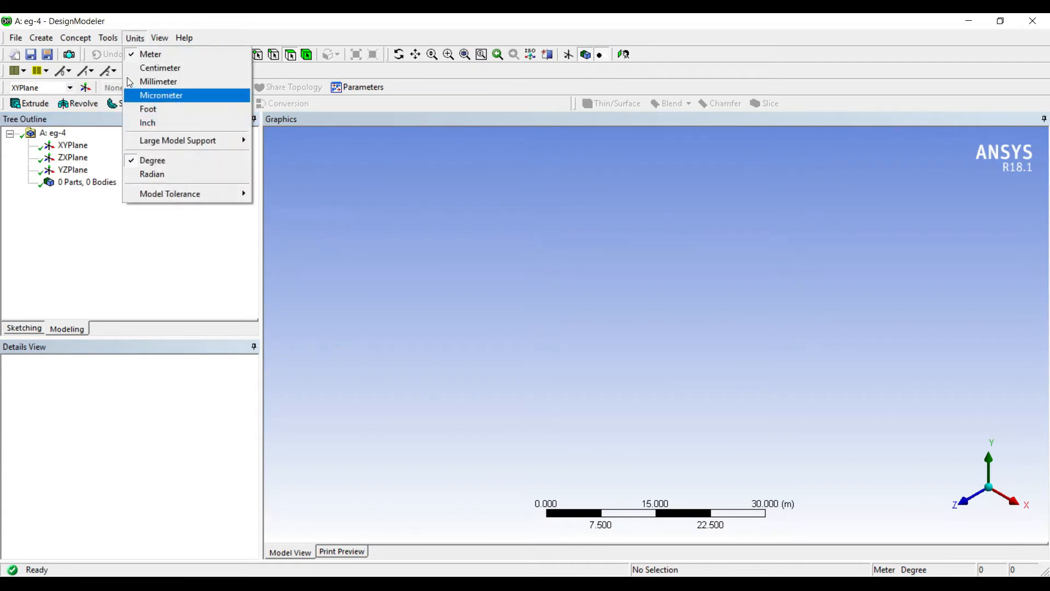
{"action": "left_click", "coordinate": [130, 82]}
{"action": "left_click", "coordinate": [73, 145]}
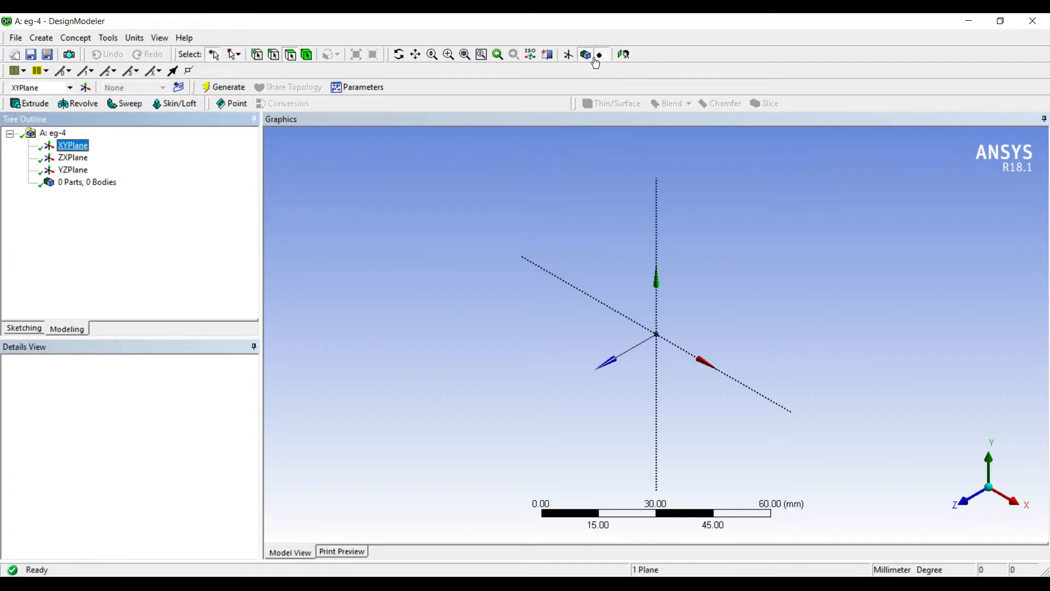
{"action": "left_click", "coordinate": [500, 54]}
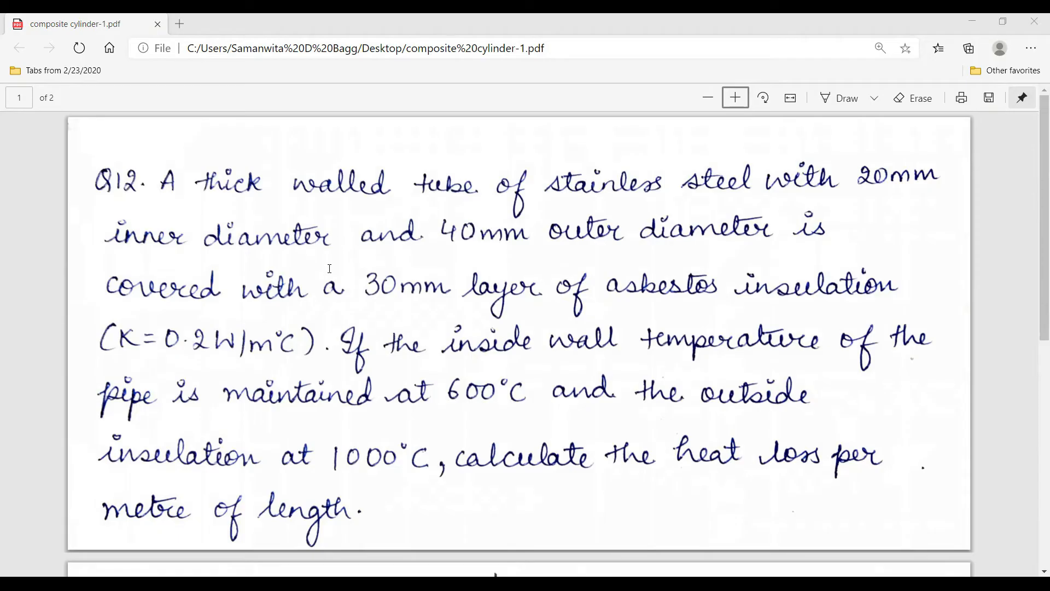
After checking the radii in the PDF, sketch two concentric circles about 56 mm and 79 mm in diameter at the XYPlane origin
{"action": "scroll", "coordinate": [223, 239], "scroll_direction": "down", "scroll_amount": 5}
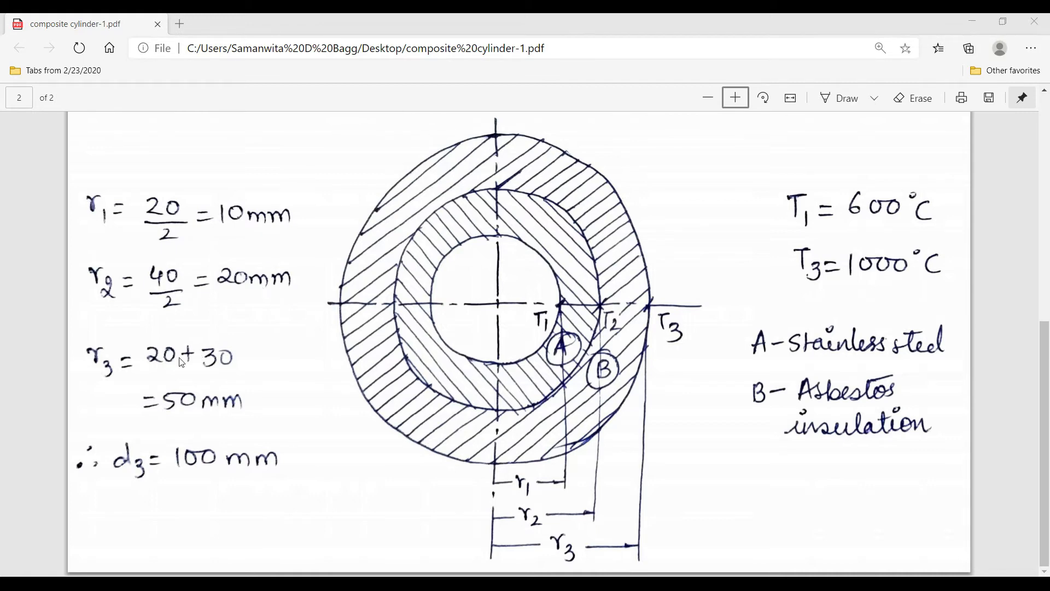
{"action": "key", "text": "alt+Tab"}
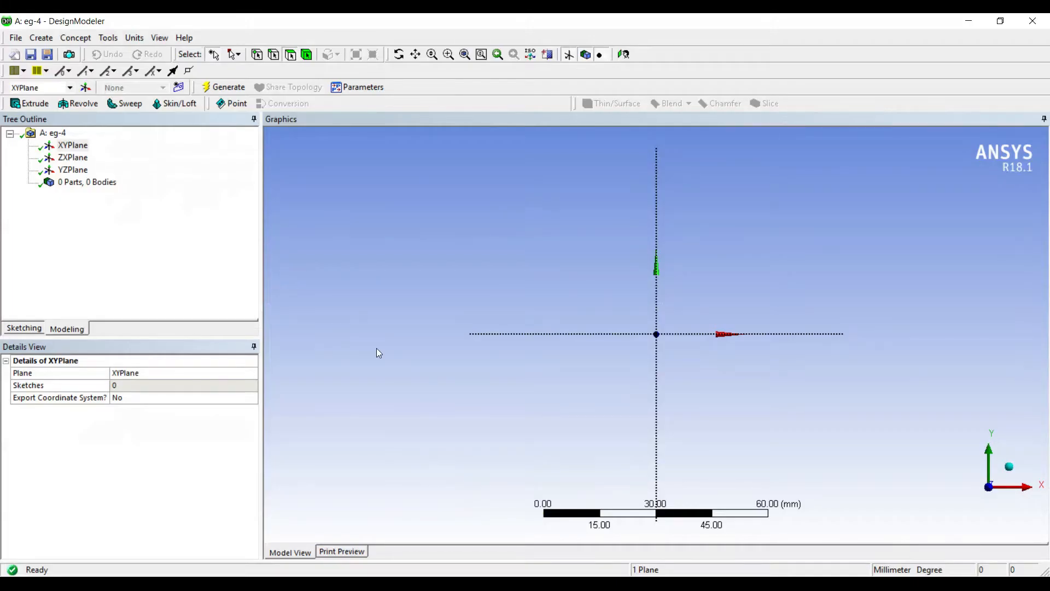
{"action": "left_click", "coordinate": [24, 328]}
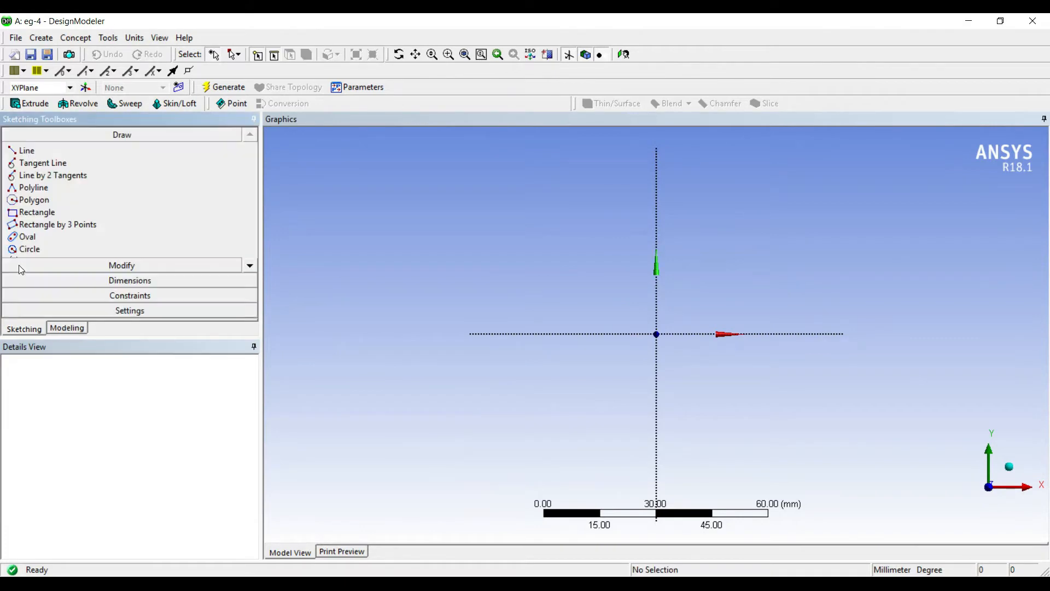
{"action": "left_click", "coordinate": [28, 248]}
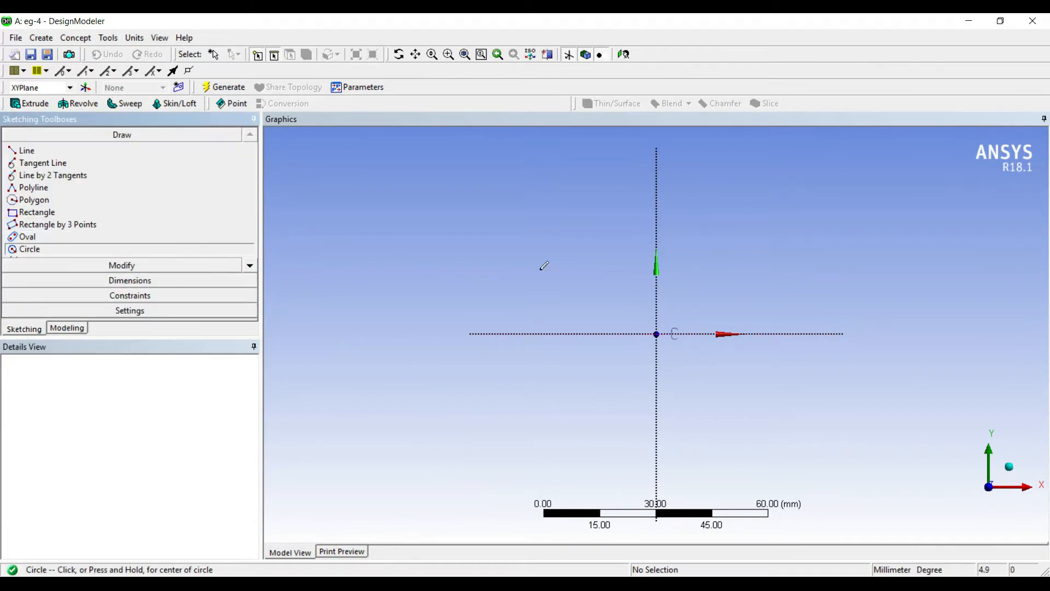
{"action": "left_click", "coordinate": [656, 334]}
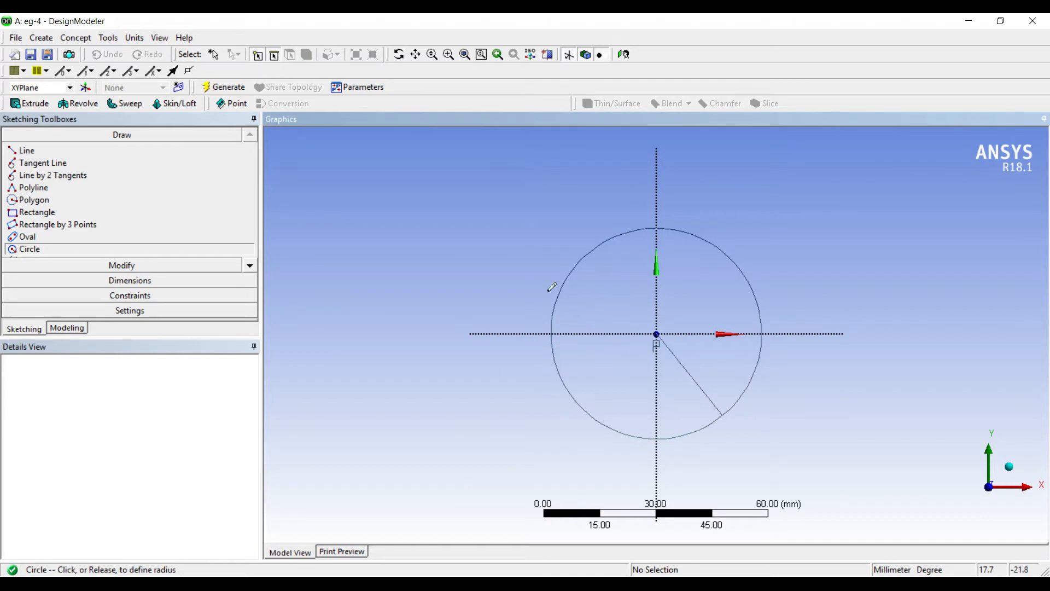
{"action": "left_click", "coordinate": [722, 415]}
{"action": "left_click", "coordinate": [656, 334]}
{"action": "left_click", "coordinate": [769, 427]}
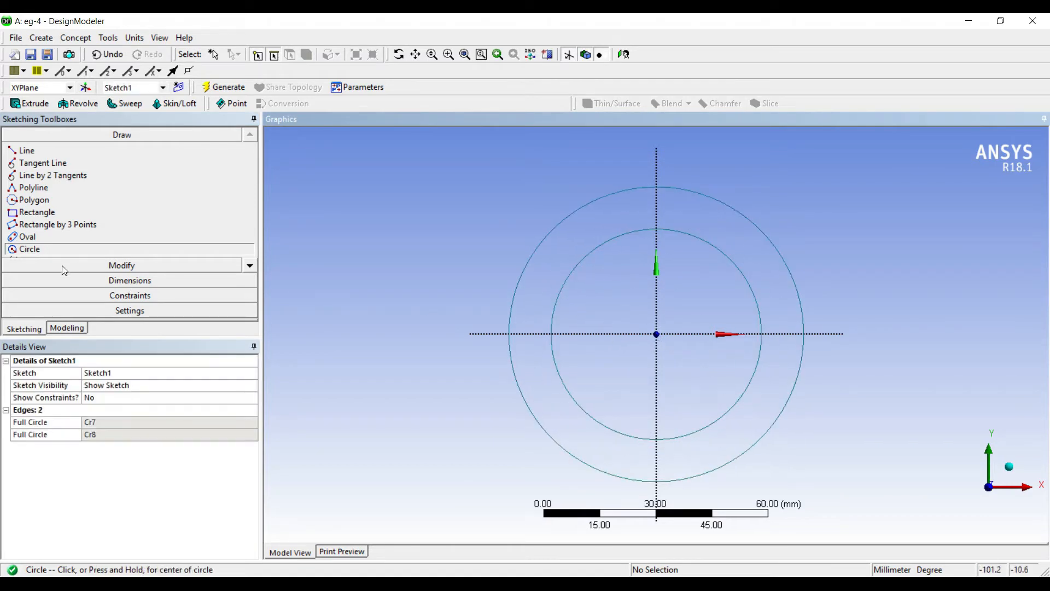
Add general dimensions to the diameters of the outer and inner circles
{"action": "left_click", "coordinate": [130, 280]}
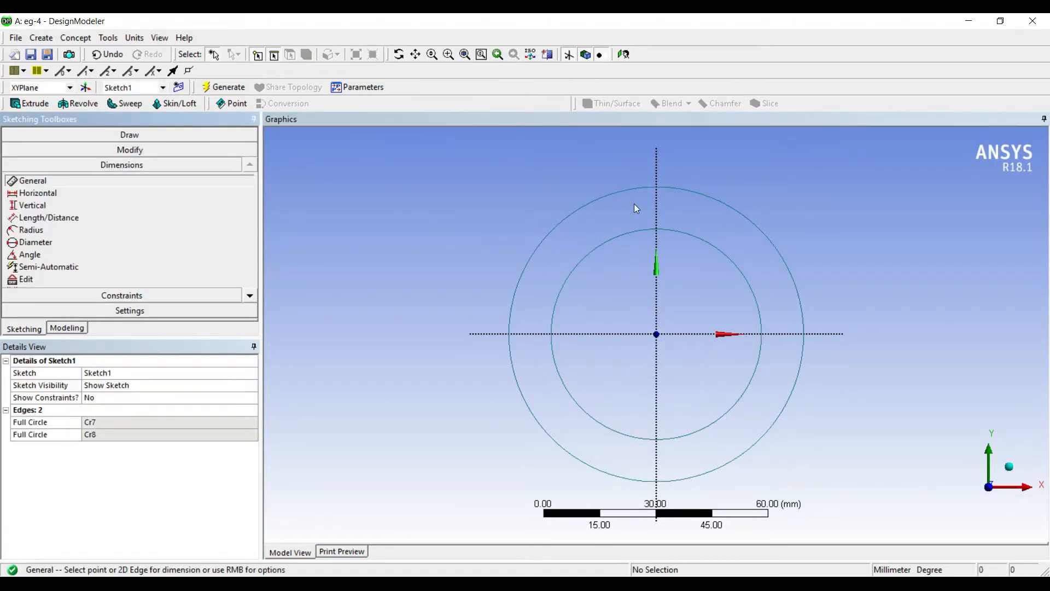
{"action": "left_click", "coordinate": [782, 257]}
{"action": "left_click", "coordinate": [842, 219]}
{"action": "left_click", "coordinate": [725, 255]}
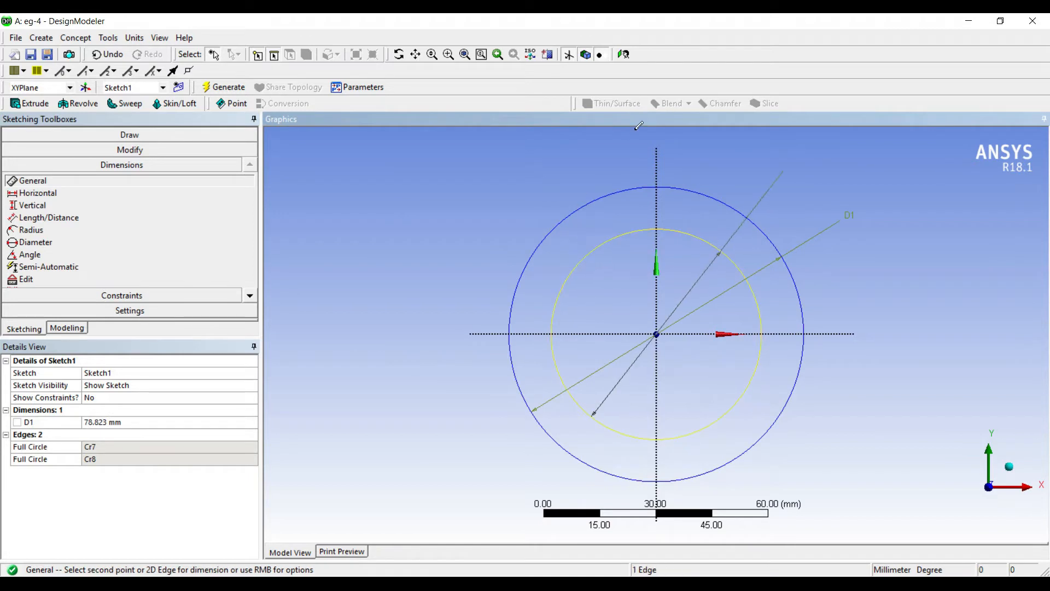
{"action": "left_click", "coordinate": [639, 126]}
Set the outer circle's diameter to 100 mm and the inner circle's diameter to 40 mm
{"action": "left_click", "coordinate": [128, 421]}
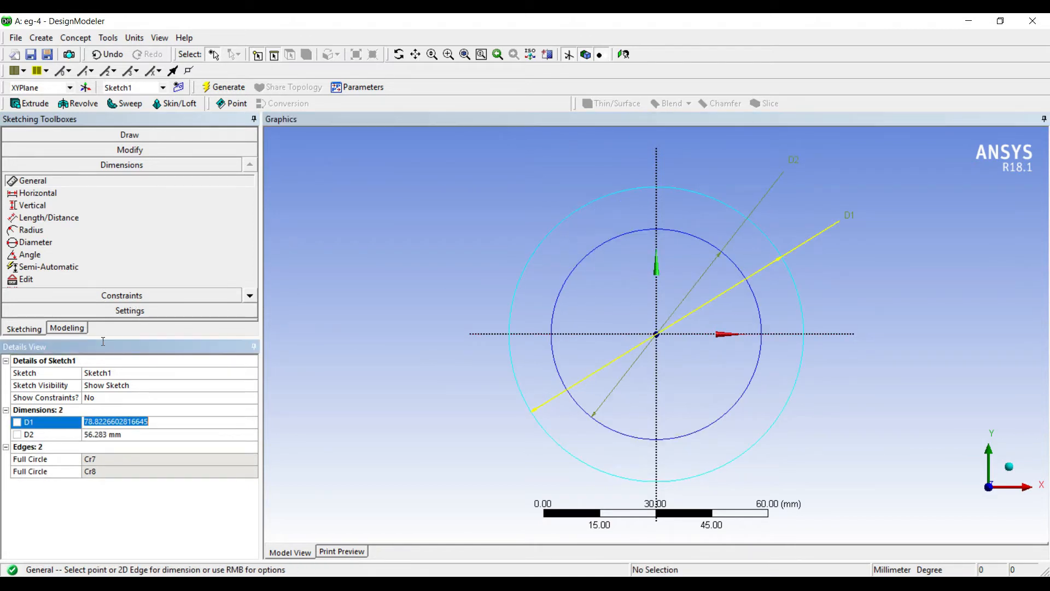
{"action": "type", "text": "100"}
{"action": "key", "text": "Return"}
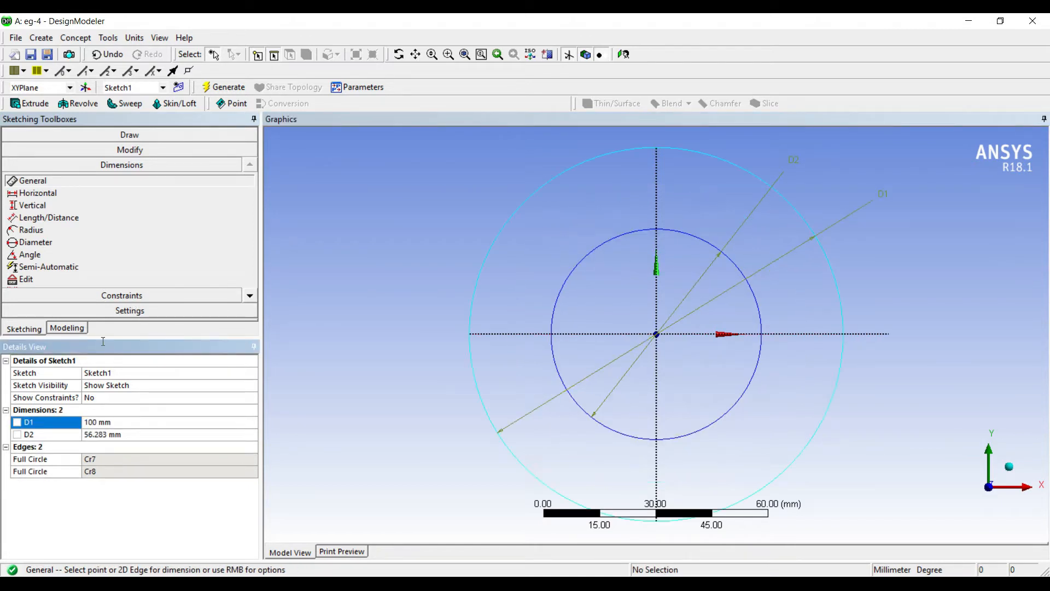
{"action": "key", "text": "Down"}
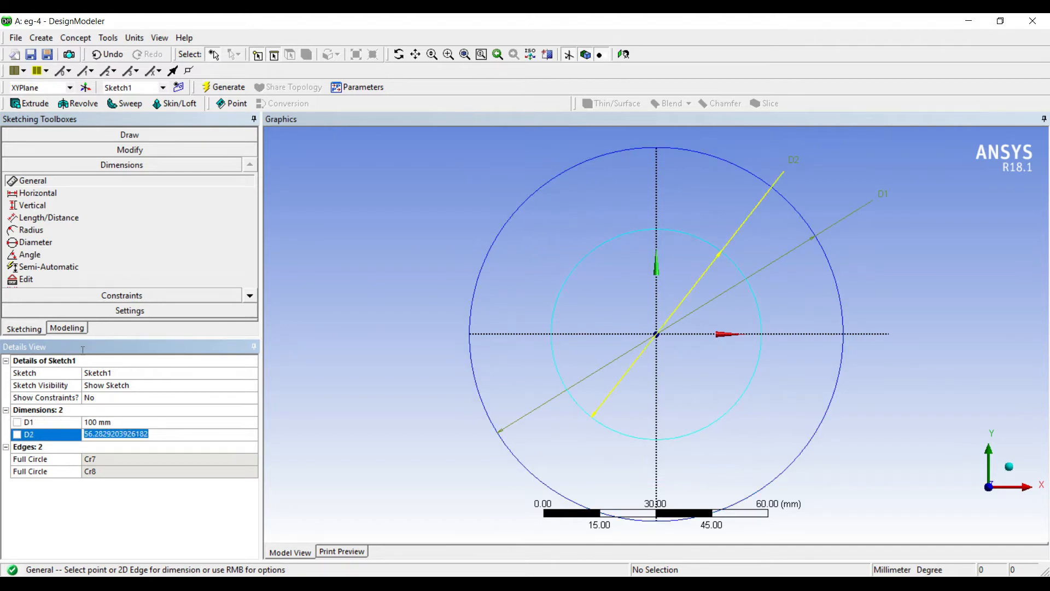
{"action": "type", "text": "40"}
{"action": "key", "text": "Return"}
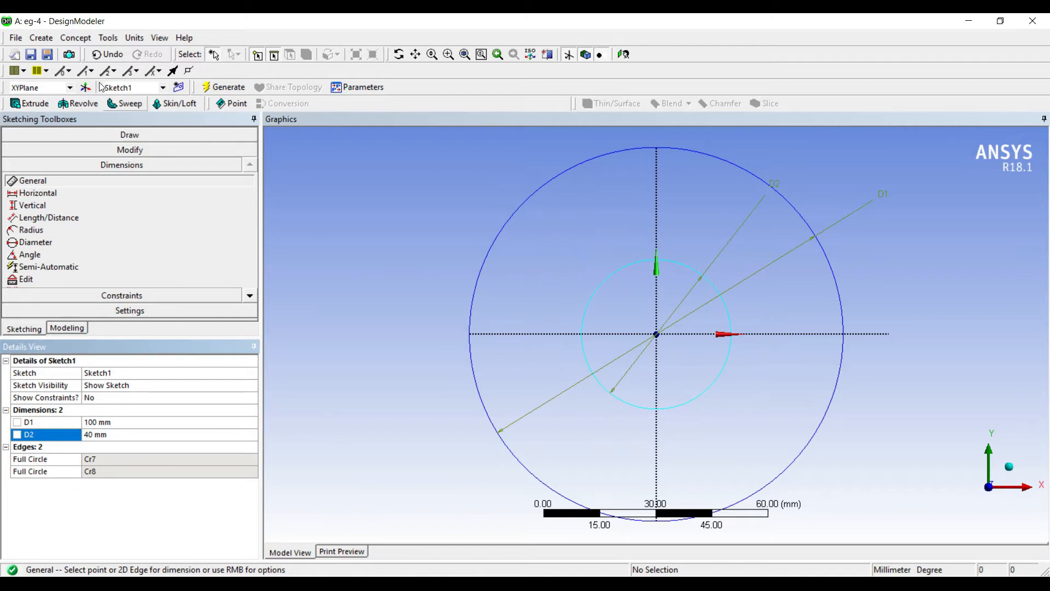
Extrude the two-circle sketch to a depth of 1000 mm with Add Material and generate the hollow cylinder
{"action": "left_click", "coordinate": [32, 104]}
{"action": "middle_click_drag", "start_coordinate": [622, 239], "coordinate": [545, 271]}
{"action": "left_click", "coordinate": [119, 385]}
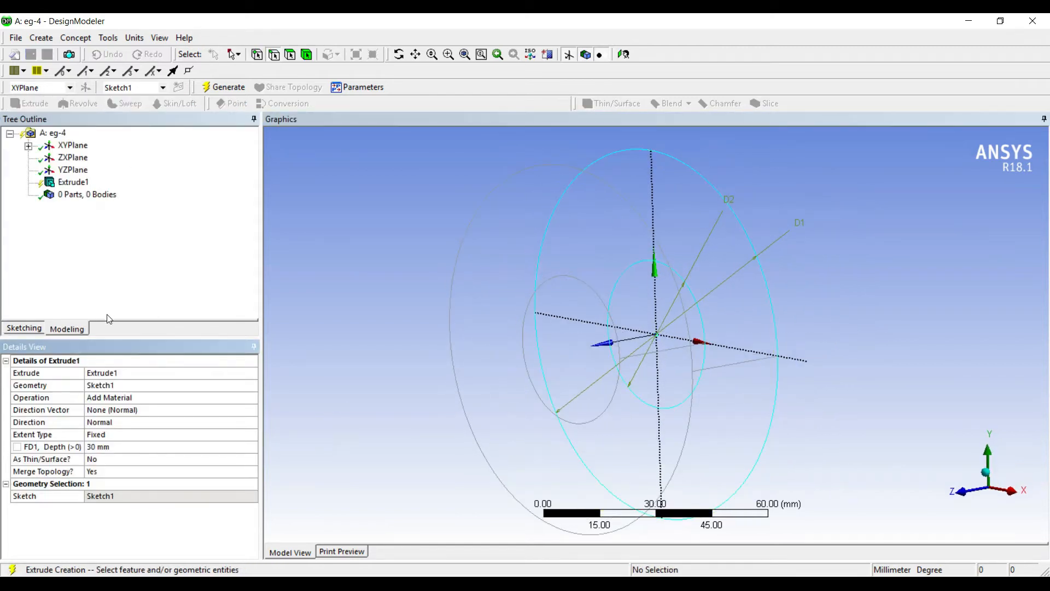
{"action": "mouse_move", "coordinate": [542, 294]}
{"action": "middle_mouse_down"}
{"action": "mouse_move", "coordinate": [438, 301]}
{"action": "mouse_move", "coordinate": [381, 350]}
{"action": "middle_mouse_up"}
{"action": "left_click", "coordinate": [95, 362]}
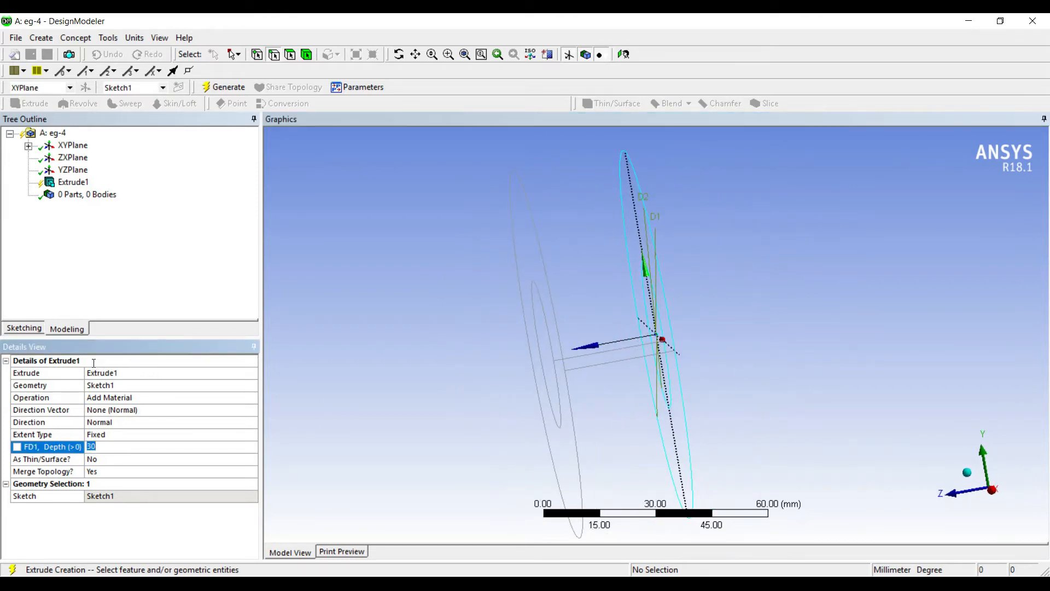
{"action": "key", "text": "Return"}
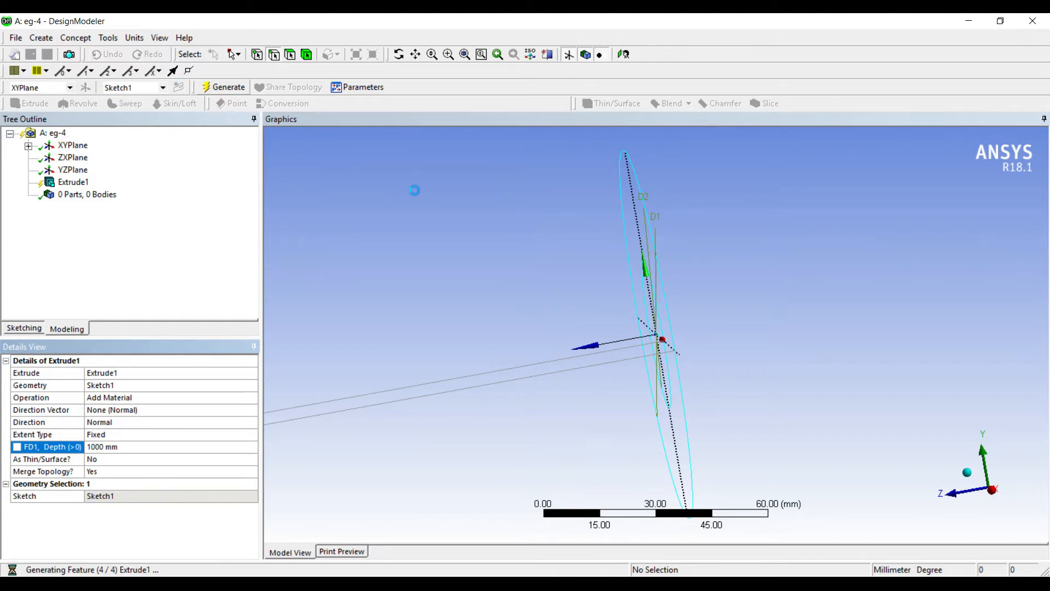
{"action": "middle_click_drag", "start_coordinate": [459, 260], "coordinate": [560, 291]}
{"action": "scroll", "coordinate": [560, 292], "scroll_direction": "up", "scroll_amount": 2}
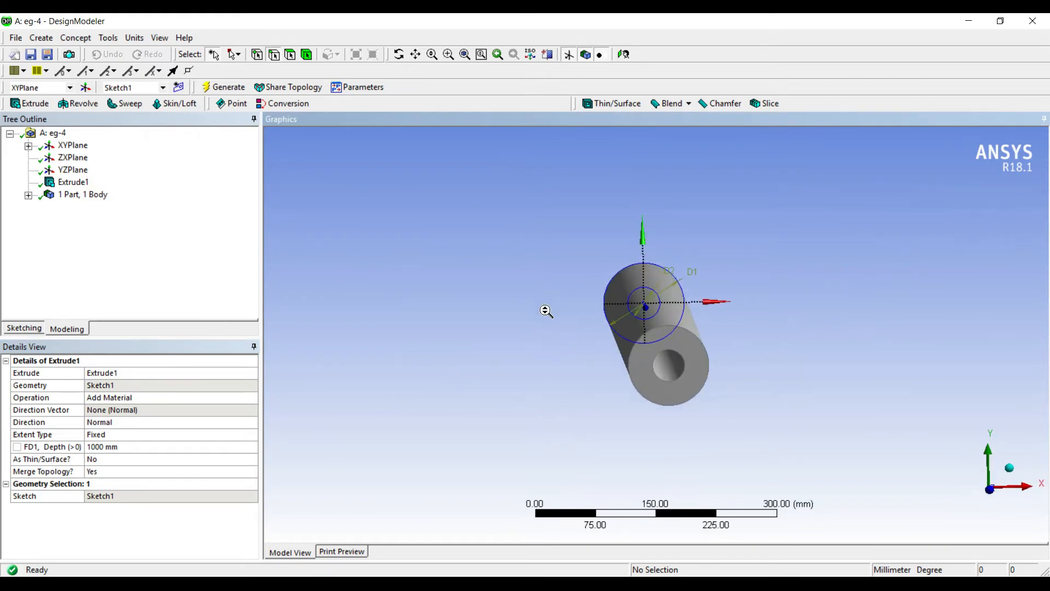
{"action": "scroll", "coordinate": [546, 310], "scroll_direction": "up", "scroll_amount": 8}
{"action": "scroll", "coordinate": [583, 318], "scroll_direction": "up", "scroll_amount": 1}
{"action": "mouse_move", "coordinate": [619, 349]}
{"action": "middle_mouse_down"}
{"action": "mouse_move", "coordinate": [613, 328]}
{"action": "mouse_move", "coordinate": [612, 345]}
{"action": "middle_mouse_up"}
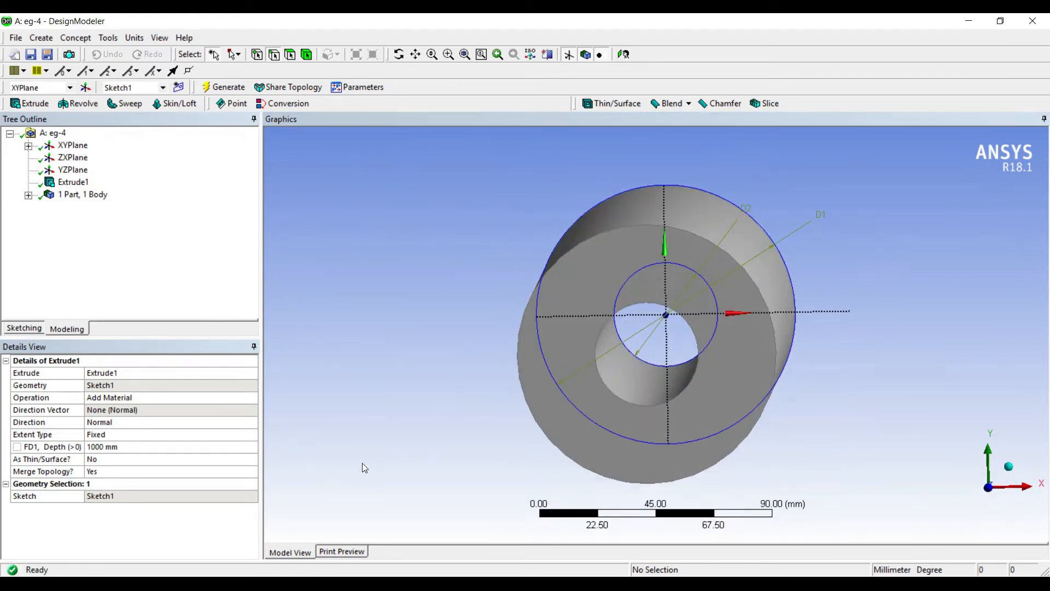
After checking the tube dimensions in the PDF, create a new plane from the hollow cylinder's annular end face, viewed face-on
{"action": "key", "text": "alt+Tab"}
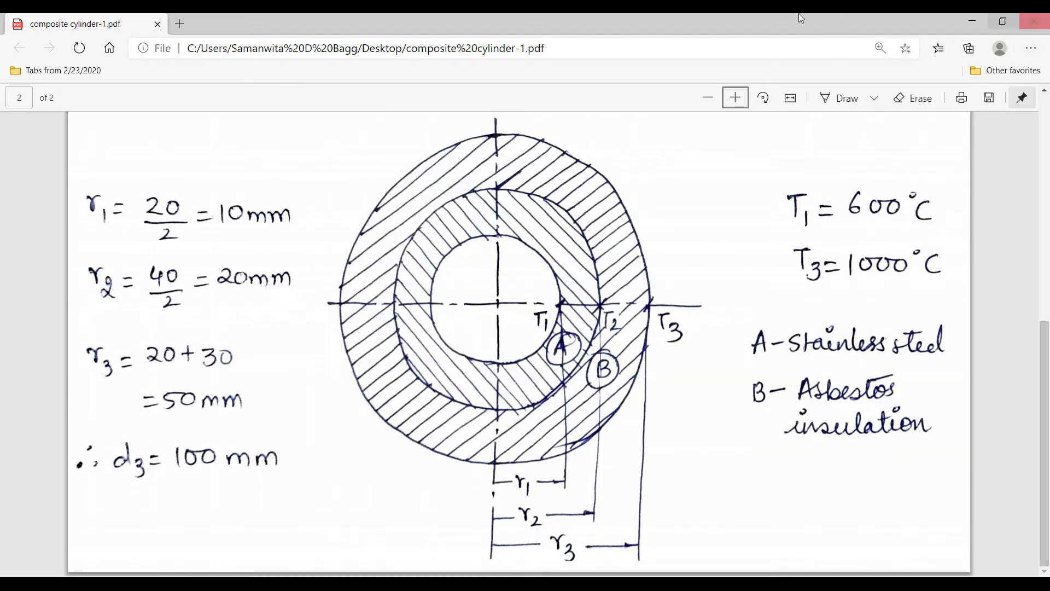
{"action": "left_click", "coordinate": [972, 21]}
{"action": "middle_click_drag", "start_coordinate": [575, 240], "coordinate": [523, 241]}
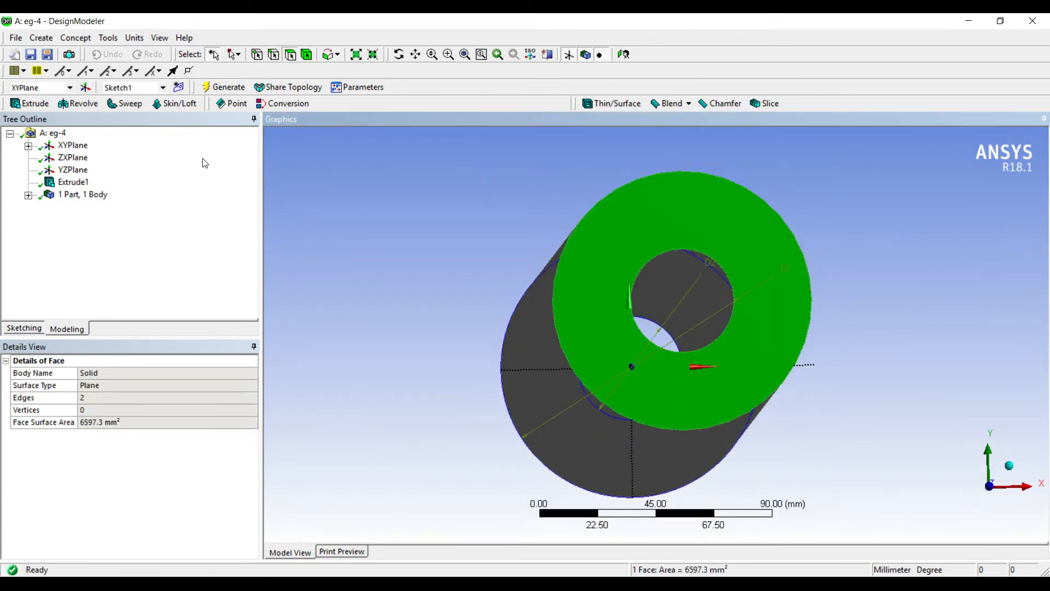
{"action": "left_click", "coordinate": [84, 88]}
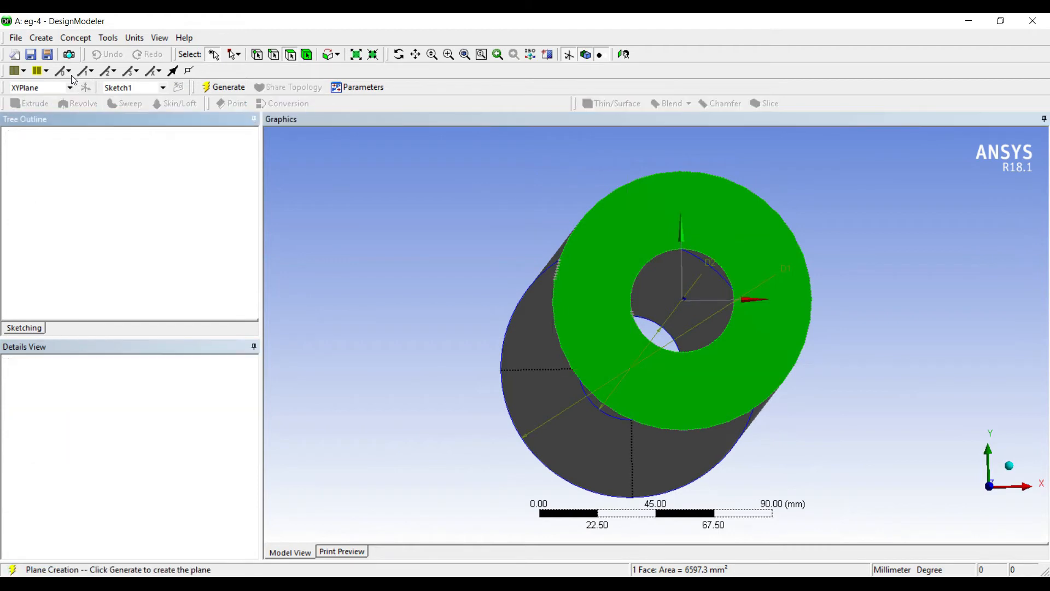
{"action": "left_click", "coordinate": [223, 87]}
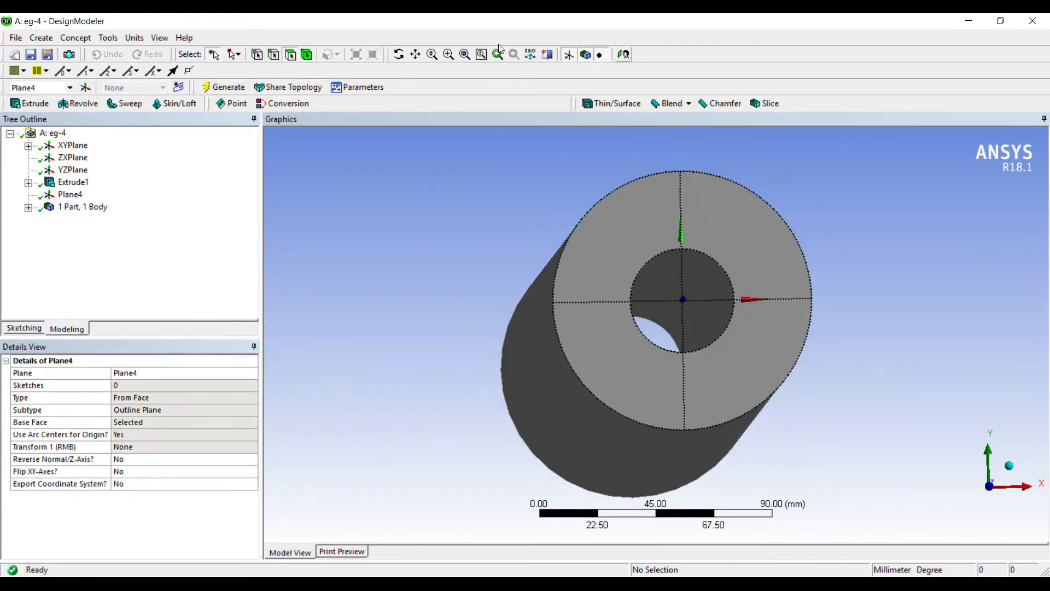
{"action": "left_click", "coordinate": [498, 52]}
Sketch two concentric circles about 23 mm and 33 mm in diameter at the new plane's origin, inside the bore
{"action": "left_click", "coordinate": [24, 328]}
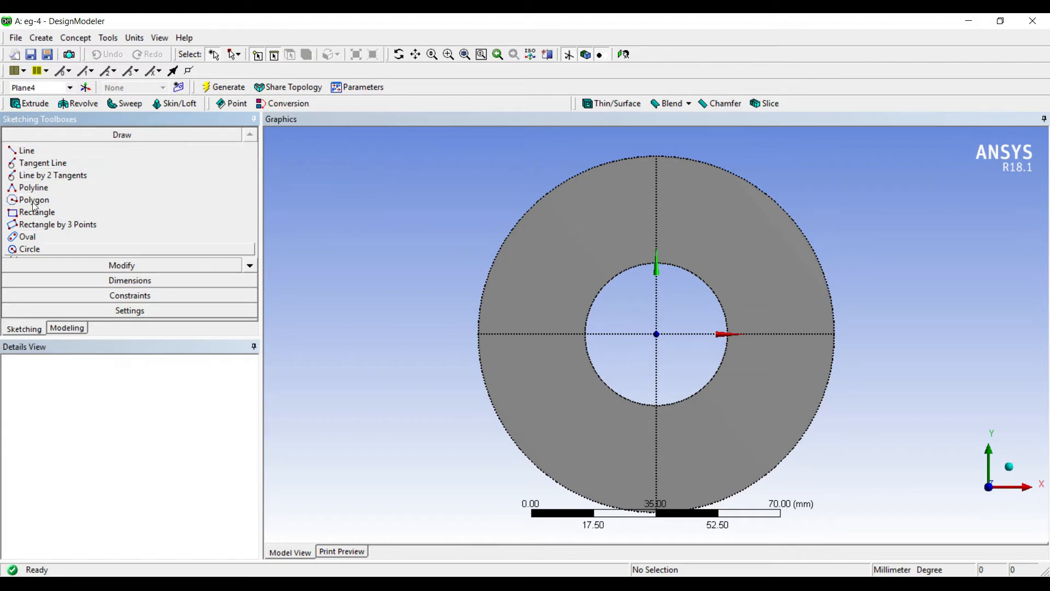
{"action": "left_click", "coordinate": [30, 249]}
{"action": "left_click", "coordinate": [657, 333]}
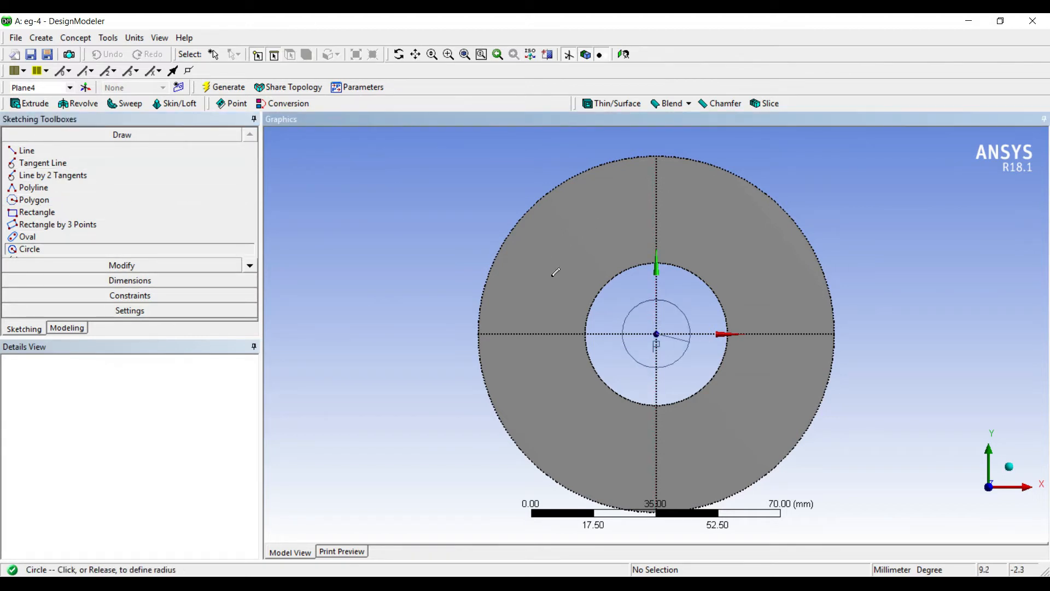
{"action": "left_click", "coordinate": [697, 333]}
{"action": "left_click", "coordinate": [656, 333]}
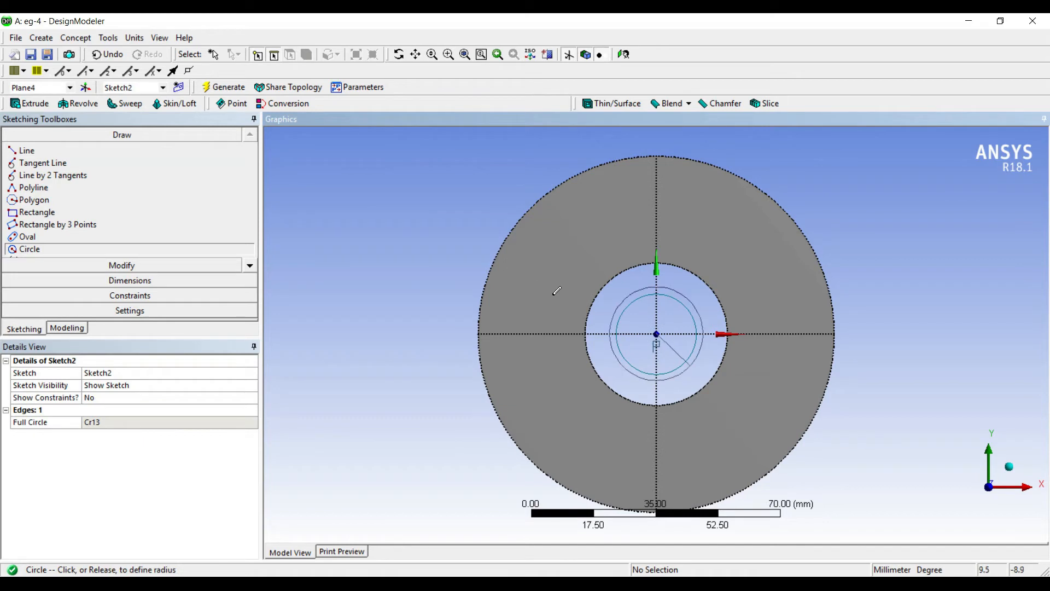
{"action": "left_click", "coordinate": [715, 333]}
Add general dimensions to the diameters of the two new circles inside the bore
{"action": "left_click", "coordinate": [129, 280]}
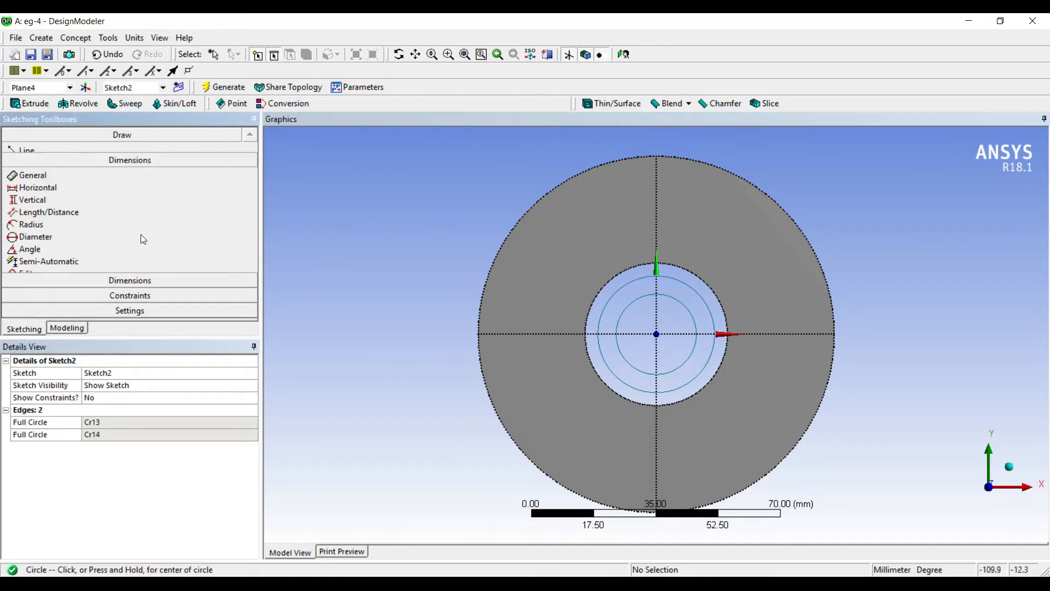
{"action": "left_click", "coordinate": [575, 216]}
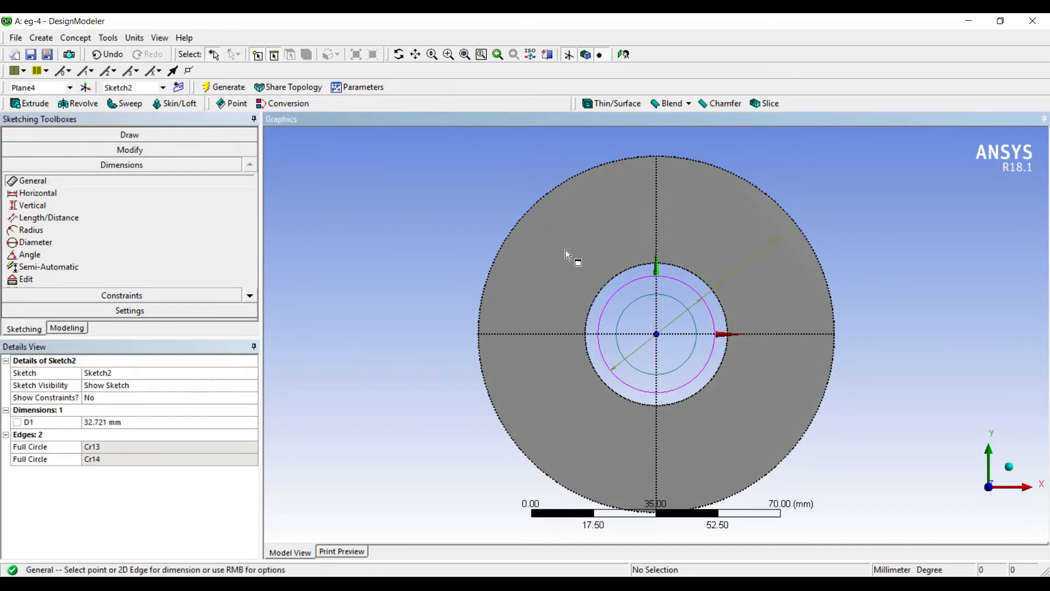
{"action": "left_click", "coordinate": [628, 305]}
{"action": "left_click", "coordinate": [569, 257]}
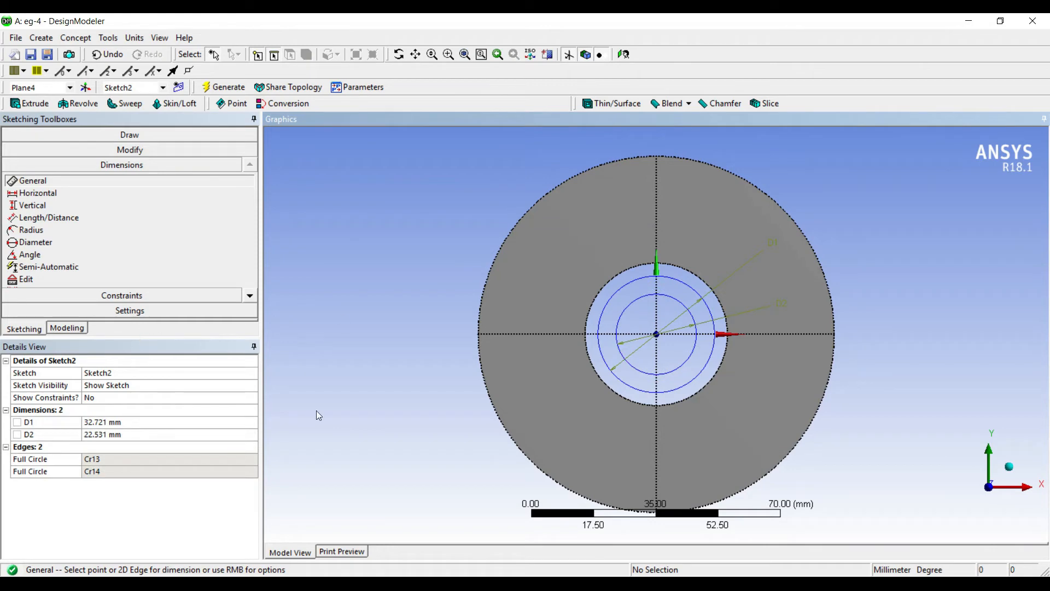
Set the new sketch's outer circle diameter to 40 mm and its inner circle diameter to 20 mm
{"action": "left_click", "coordinate": [115, 421]}
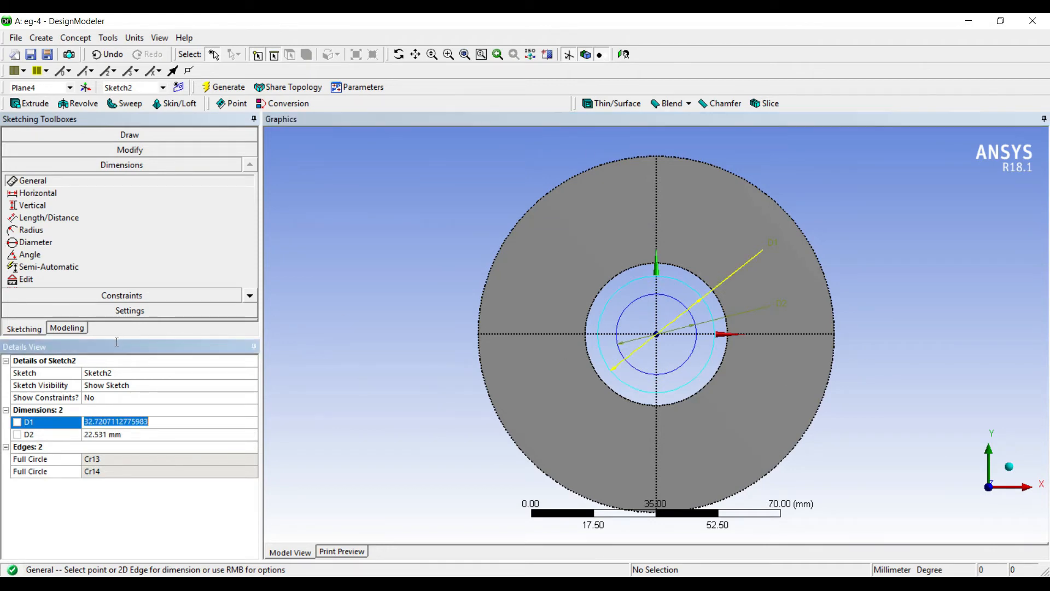
{"action": "type", "text": "40"}
{"action": "key", "text": "Return"}
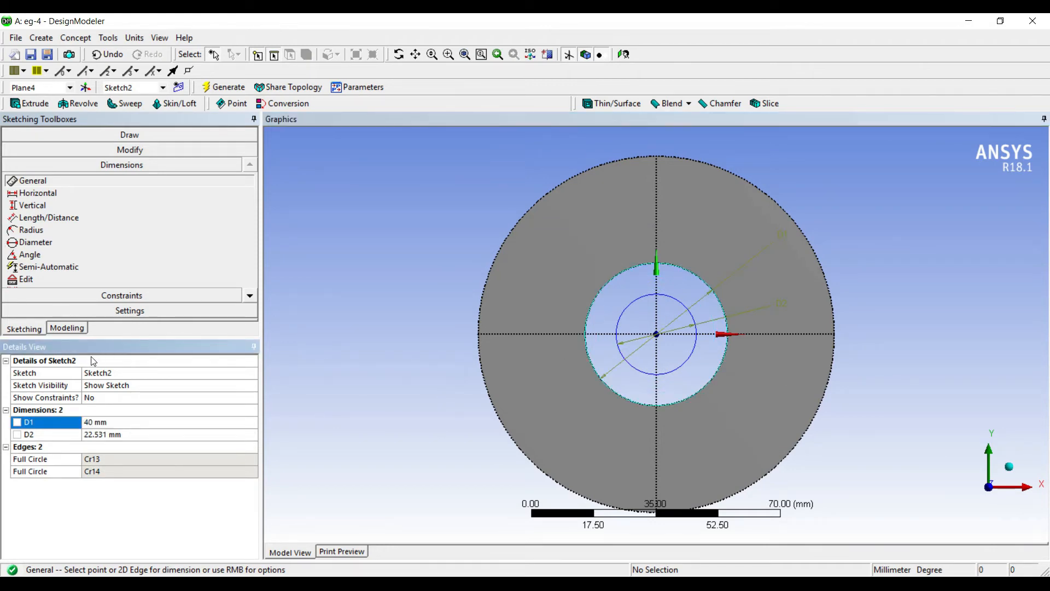
{"action": "key", "text": "Down"}
{"action": "type", "text": "20"}
{"action": "key", "text": "Return"}
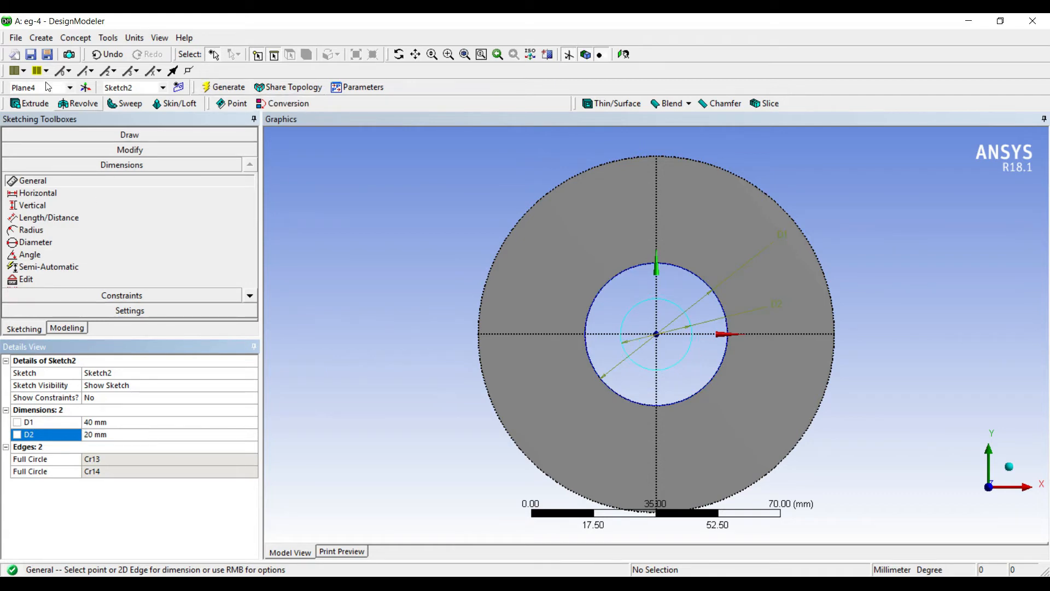
Extrude the new sketch 1000 mm with the Add Frozen operation and generate it as a separate body
{"action": "left_click", "coordinate": [30, 103]}
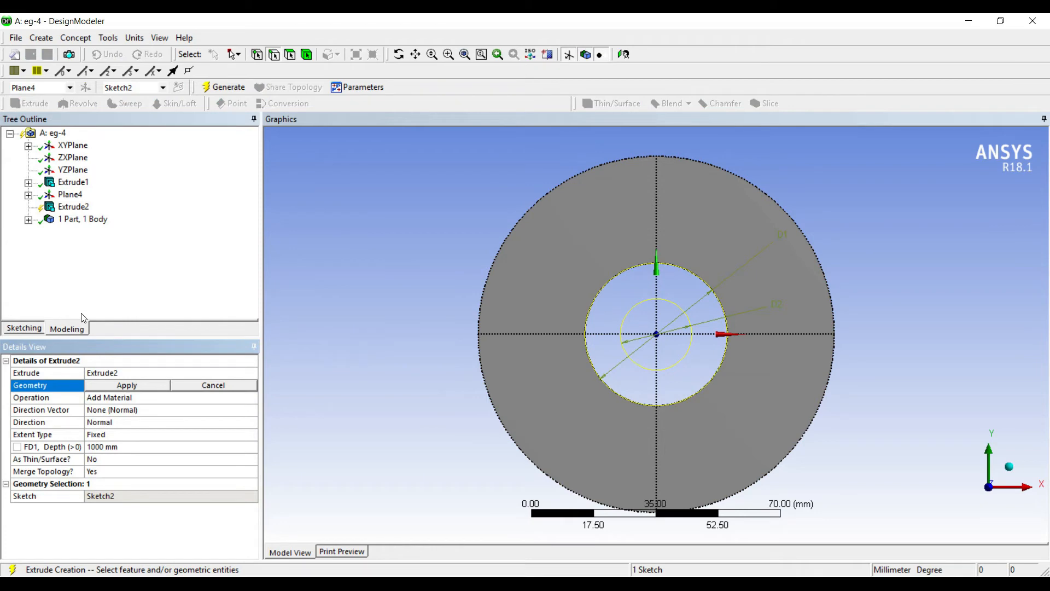
{"action": "left_click", "coordinate": [127, 385]}
{"action": "scroll", "coordinate": [383, 290], "scroll_direction": "up", "scroll_amount": 5}
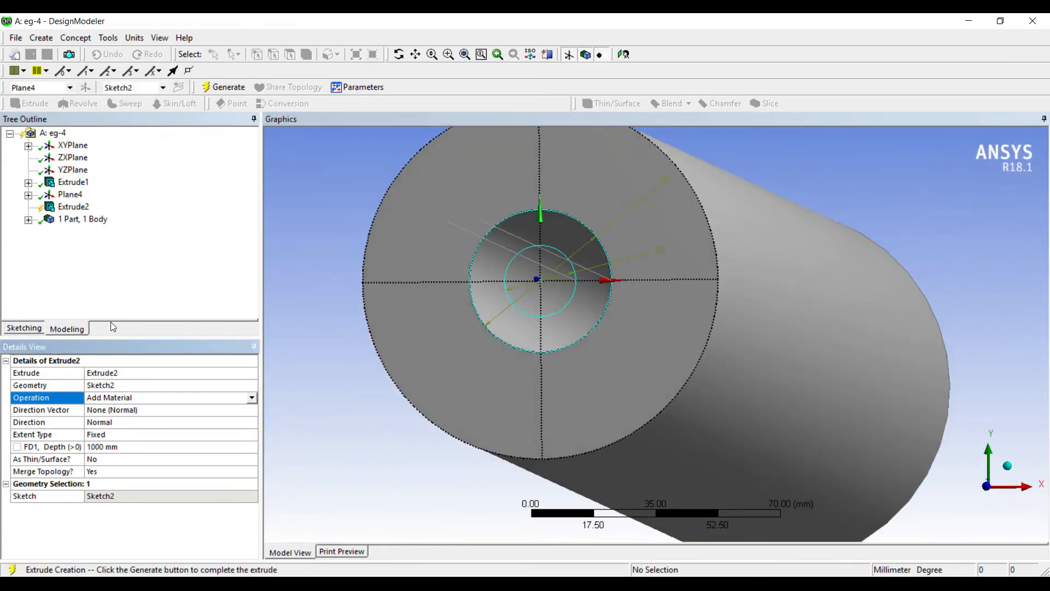
{"action": "left_click", "coordinate": [251, 398]}
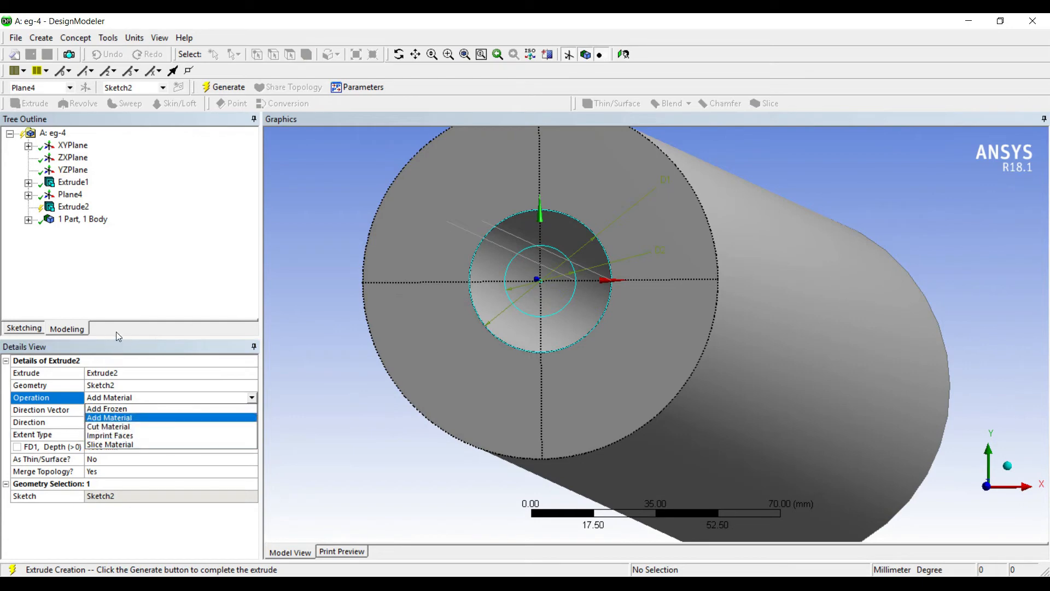
{"action": "left_click", "coordinate": [145, 410]}
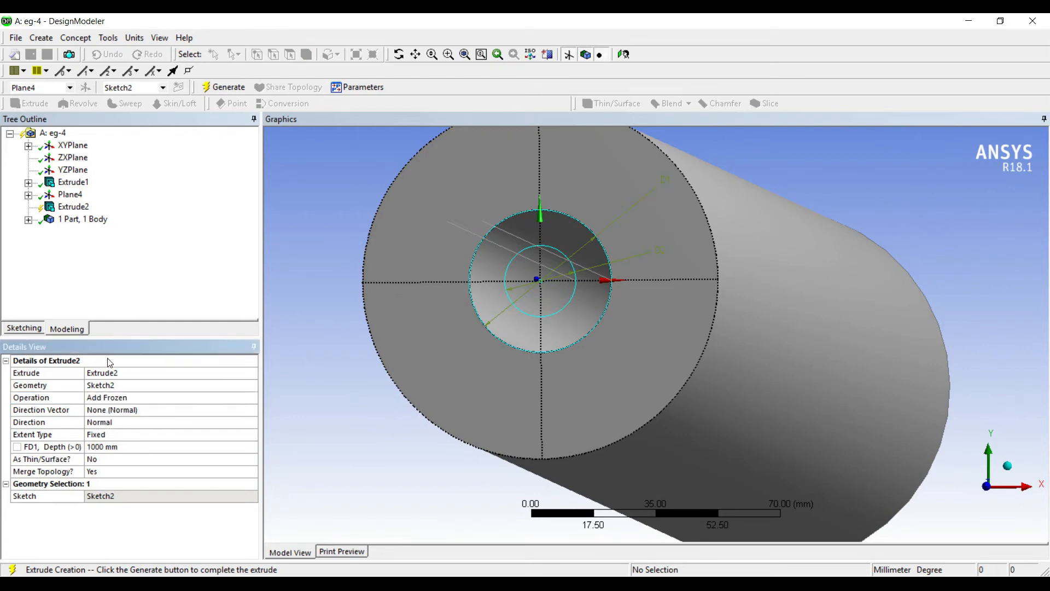
{"action": "left_click", "coordinate": [223, 87]}
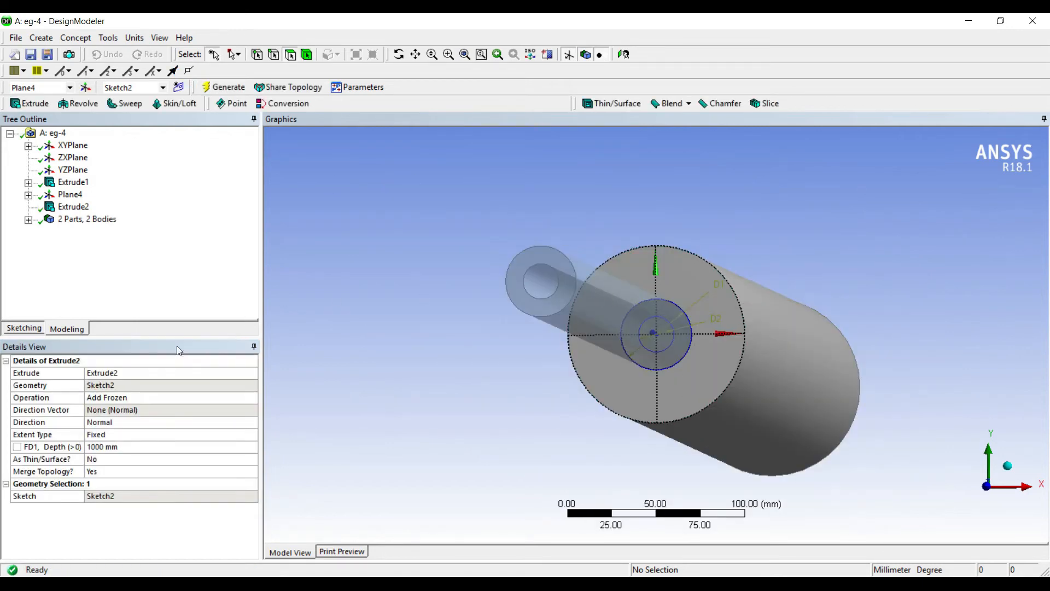
Reverse the inner tube's extrusion direction so it runs inside the outer cylinder, and regenerate the geometry
{"action": "left_click", "coordinate": [165, 423]}
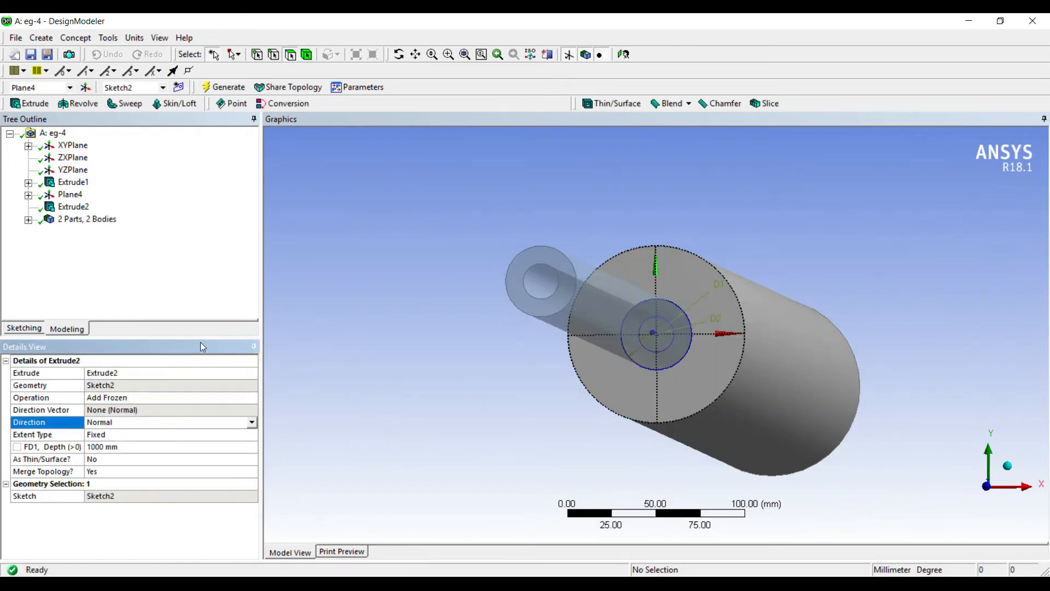
{"action": "left_click", "coordinate": [252, 423]}
{"action": "left_click", "coordinate": [164, 442]}
{"action": "left_click", "coordinate": [224, 87]}
{"action": "middle_click_drag", "start_coordinate": [546, 267], "coordinate": [562, 305]}
{"action": "scroll", "coordinate": [460, 276], "scroll_direction": "down", "scroll_amount": 2}
Switch to Workbench, open the Model cell in Mechanical and assign the asbestos insulation material to the outer cylinder
{"action": "left_click", "coordinate": [969, 21]}
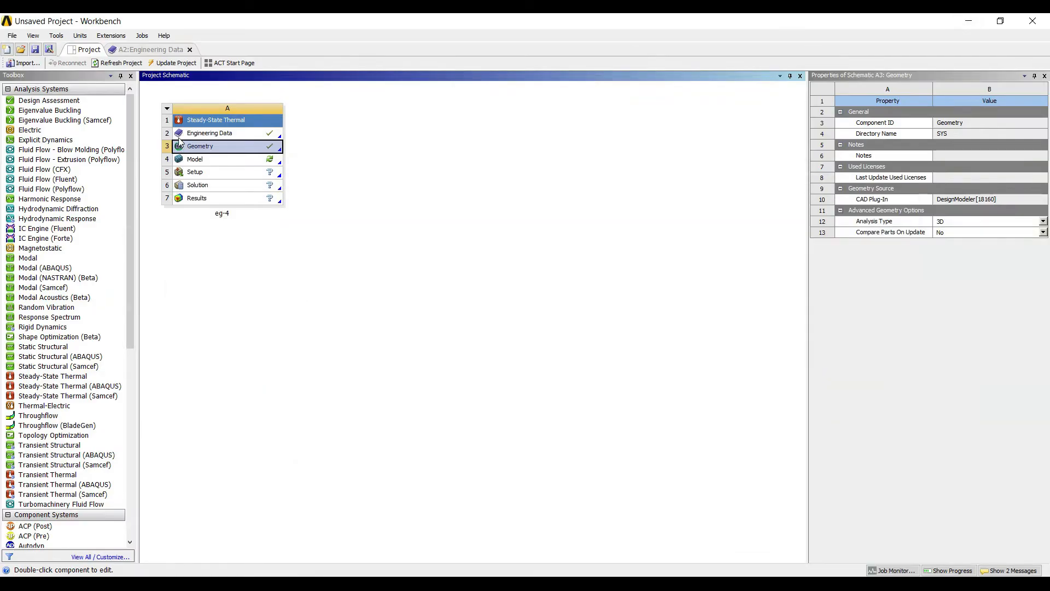
{"action": "double_click", "coordinate": [194, 159]}
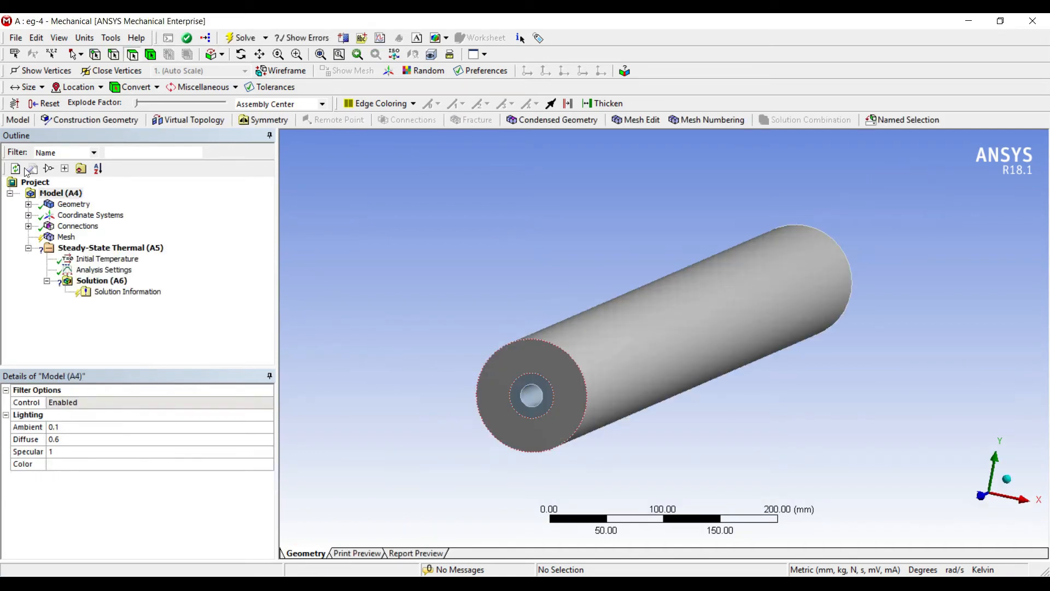
{"action": "left_click", "coordinate": [28, 204]}
{"action": "left_click", "coordinate": [83, 213]}
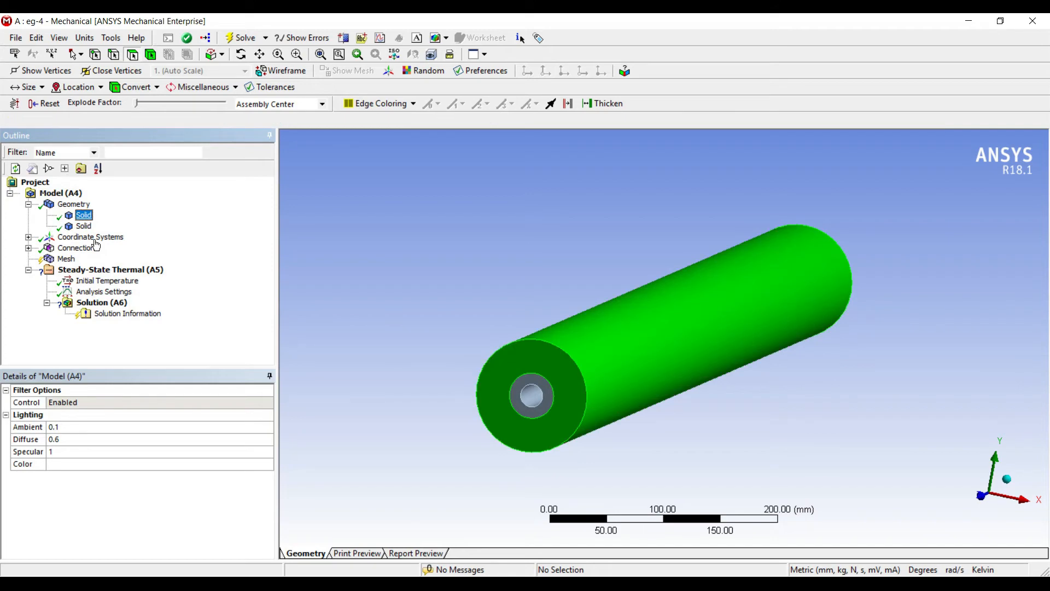
{"action": "left_click", "coordinate": [155, 405]}
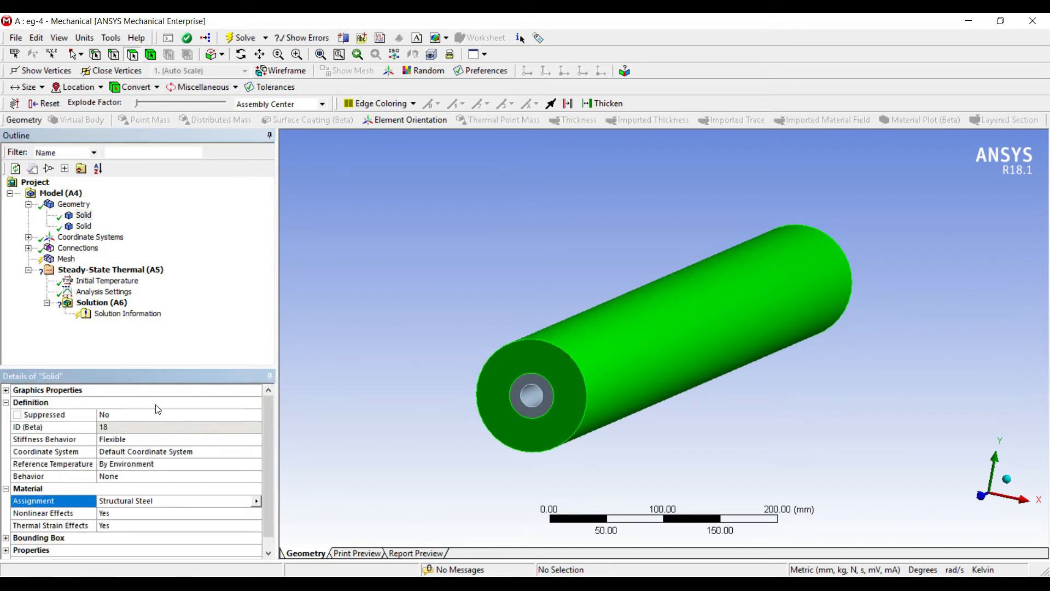
{"action": "left_click", "coordinate": [256, 501]}
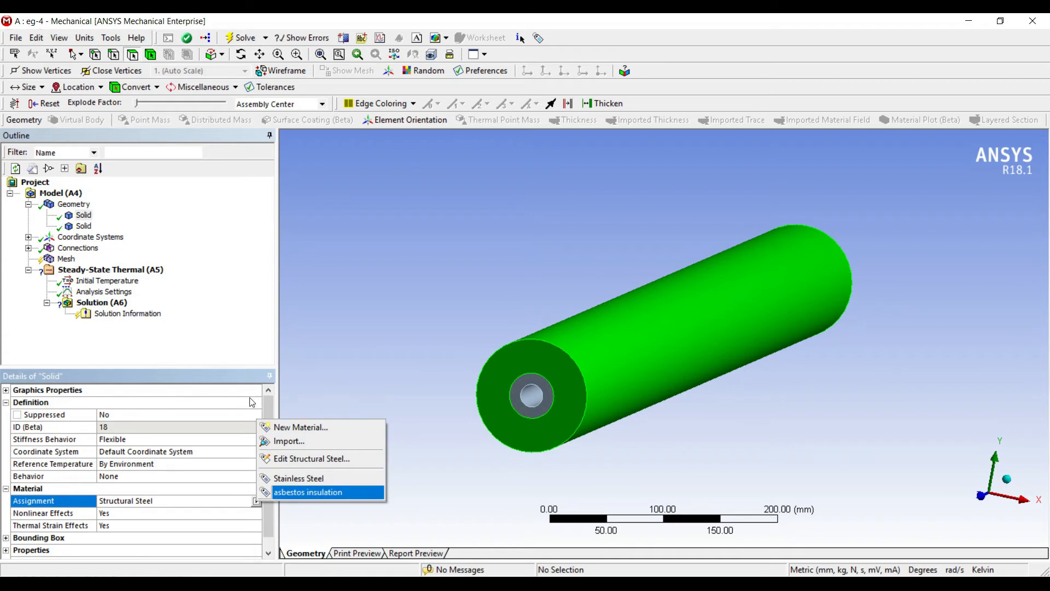
{"action": "left_click", "coordinate": [308, 492]}
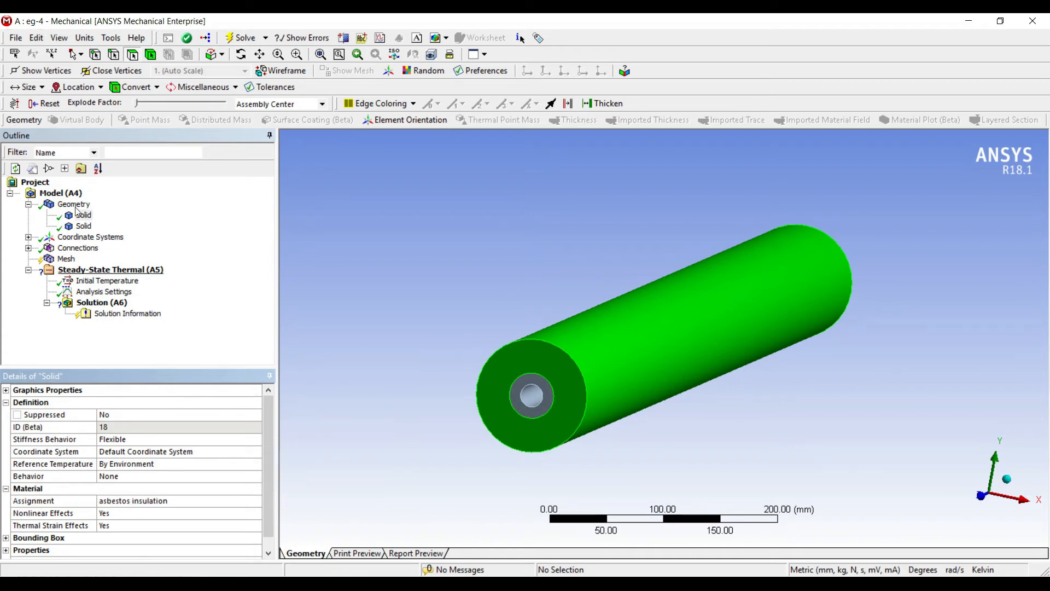
Assign the Stainless Steel material to the inner tube
{"action": "left_click", "coordinate": [83, 226]}
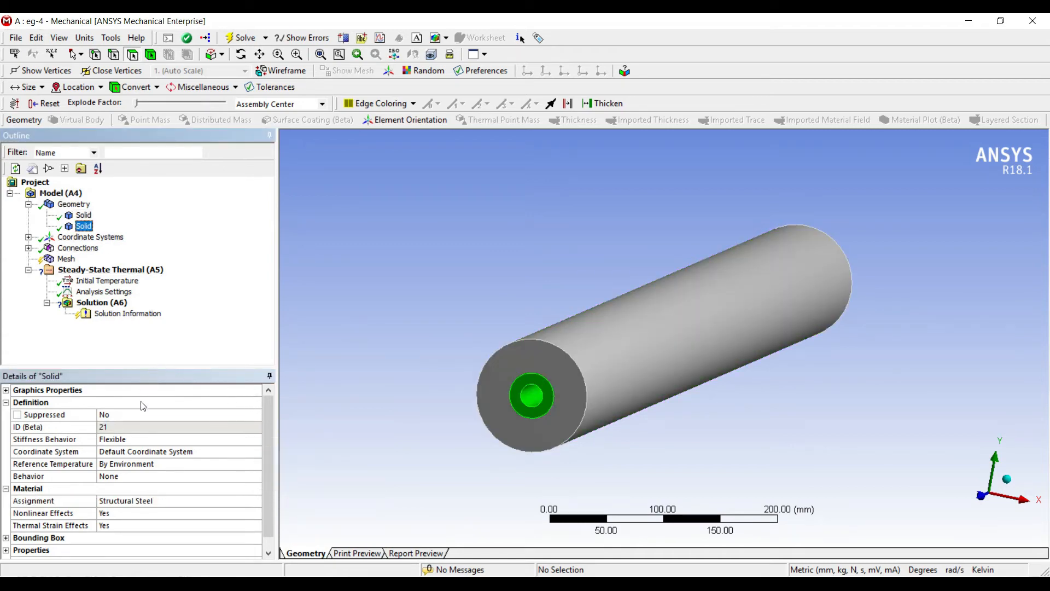
{"action": "left_click", "coordinate": [180, 501]}
{"action": "left_click", "coordinate": [256, 501]}
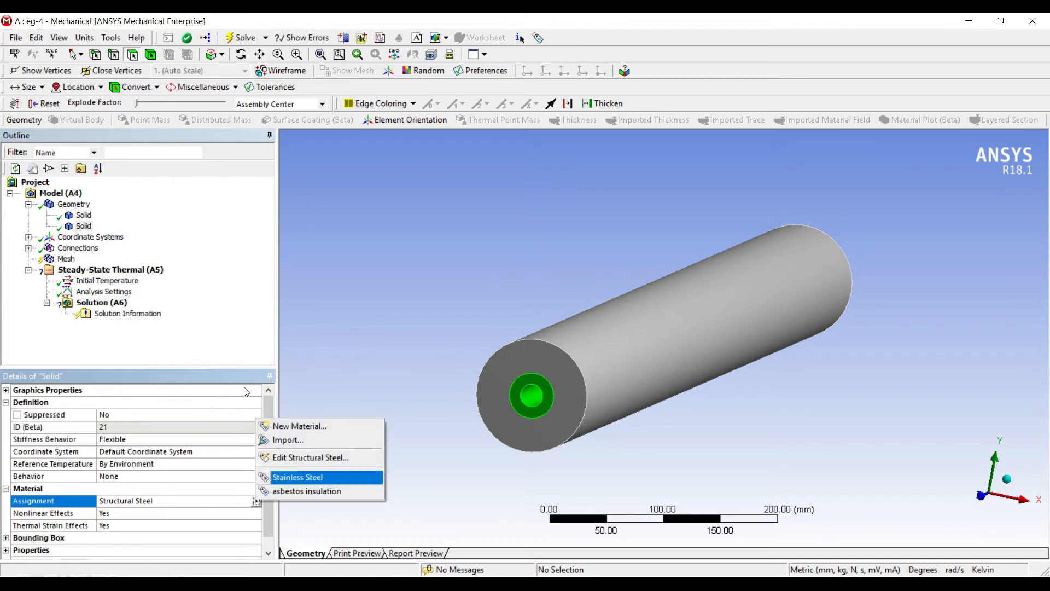
{"action": "left_click", "coordinate": [298, 477]}
Set the mesh sizing's Relevance Center to Fine and generate the mesh
{"action": "left_click", "coordinate": [66, 259]}
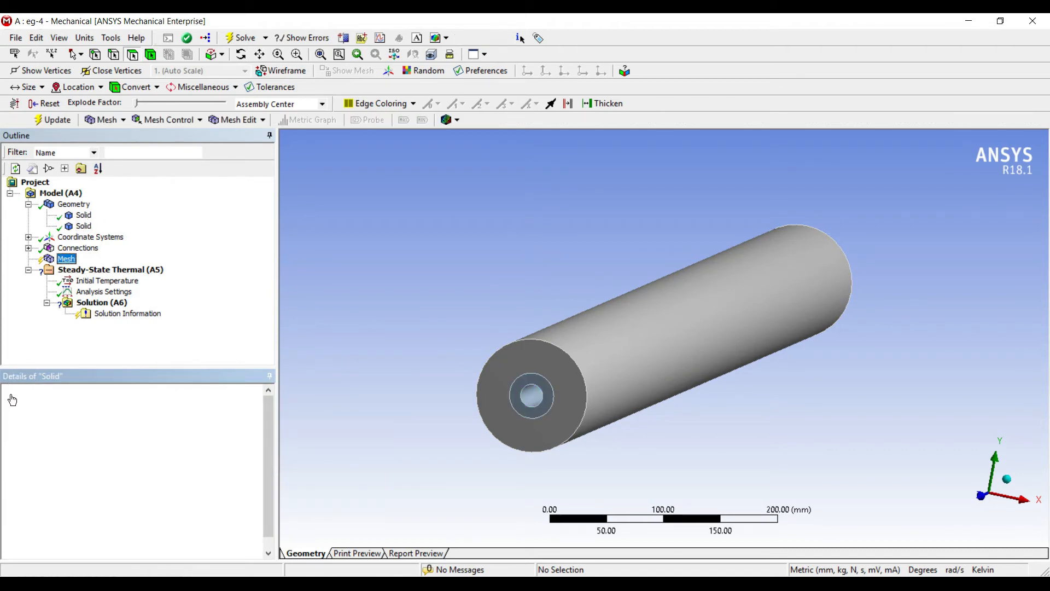
{"action": "left_click", "coordinate": [6, 464]}
{"action": "left_click", "coordinate": [94, 488]}
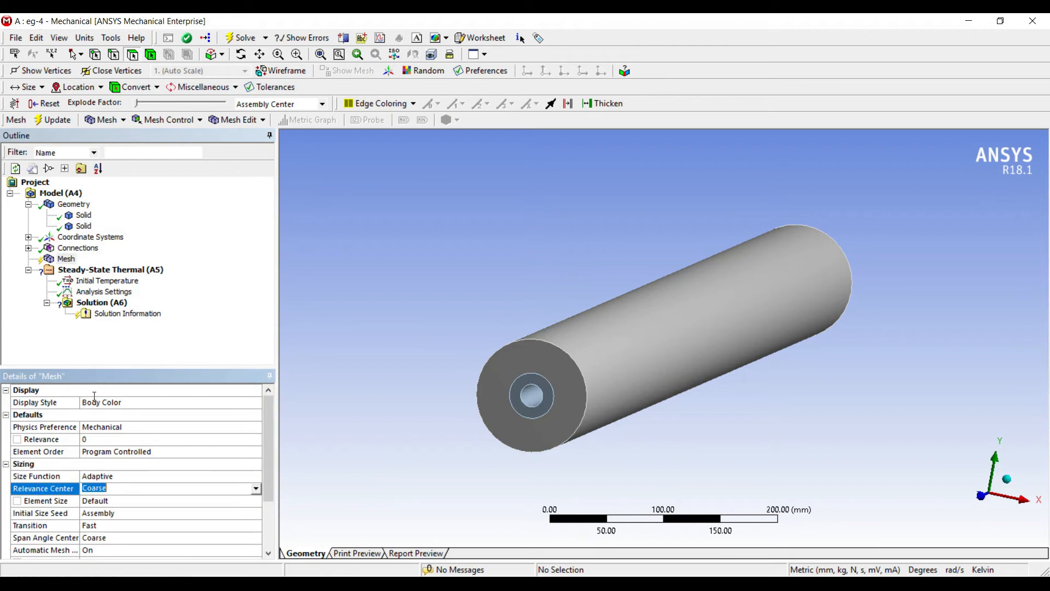
{"action": "left_click", "coordinate": [256, 488]}
{"action": "left_click", "coordinate": [180, 518]}
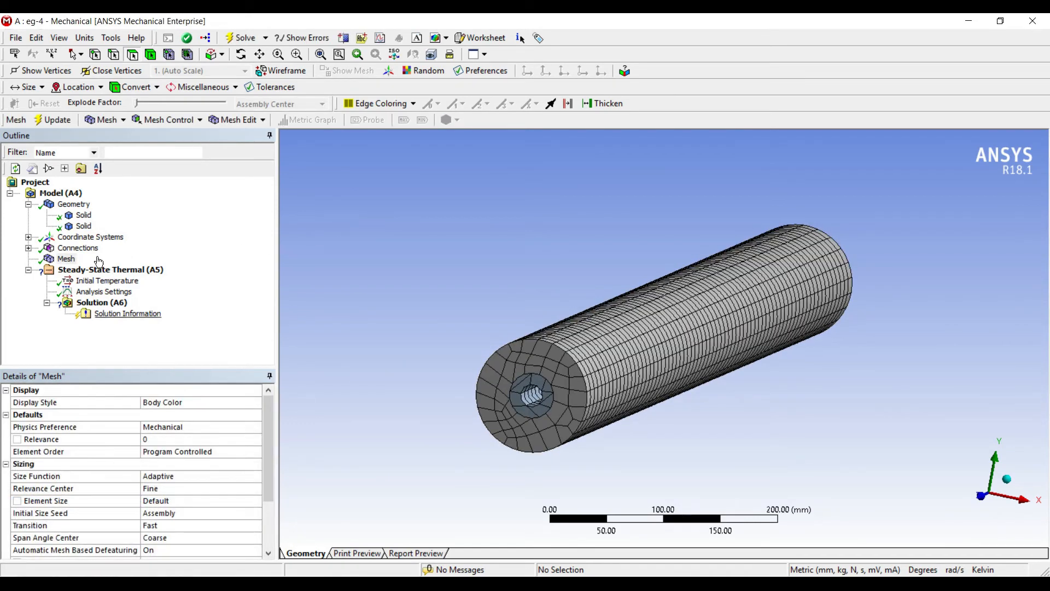
Insert a Temperature load on the inner bore face of the stainless steel tube in the steady-state thermal analysis
{"action": "left_click", "coordinate": [103, 292]}
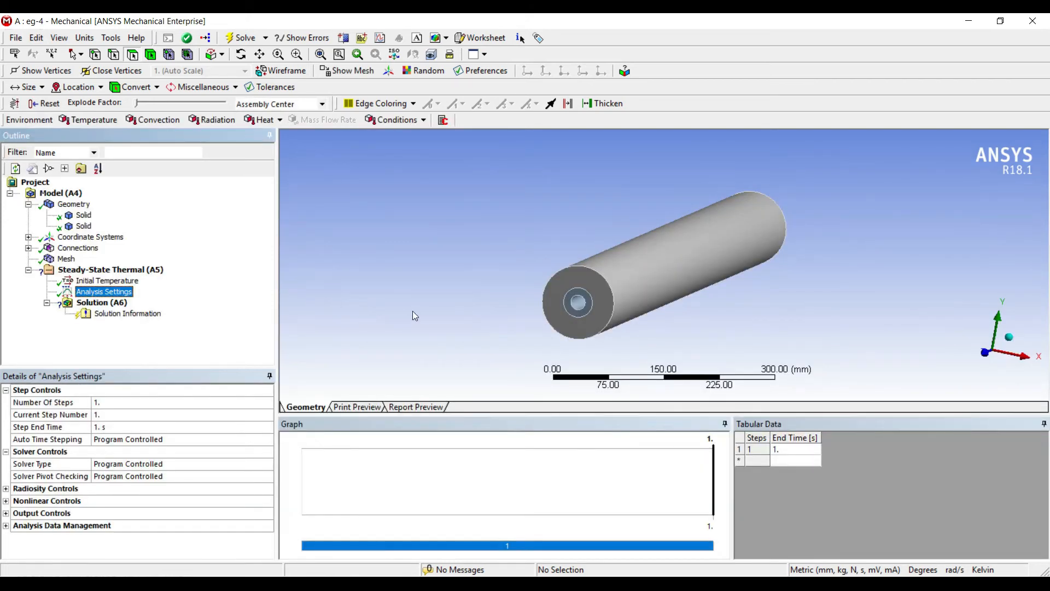
{"action": "scroll", "coordinate": [462, 286], "scroll_direction": "up", "scroll_amount": 3}
{"action": "left_click", "coordinate": [413, 265]}
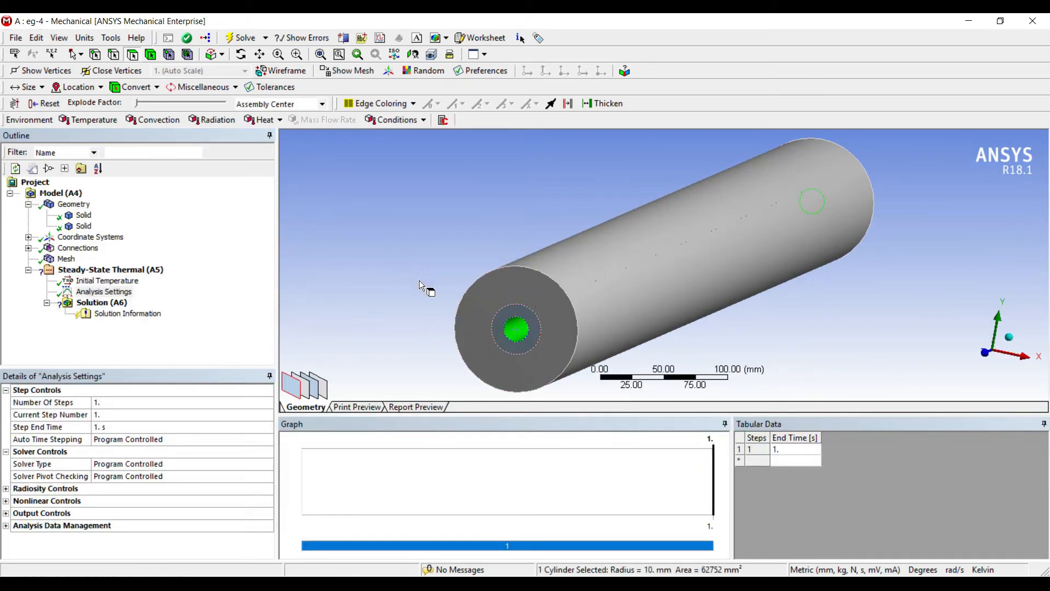
{"action": "right_click", "coordinate": [439, 249]}
{"action": "mouse_move", "coordinate": [656, 264]}
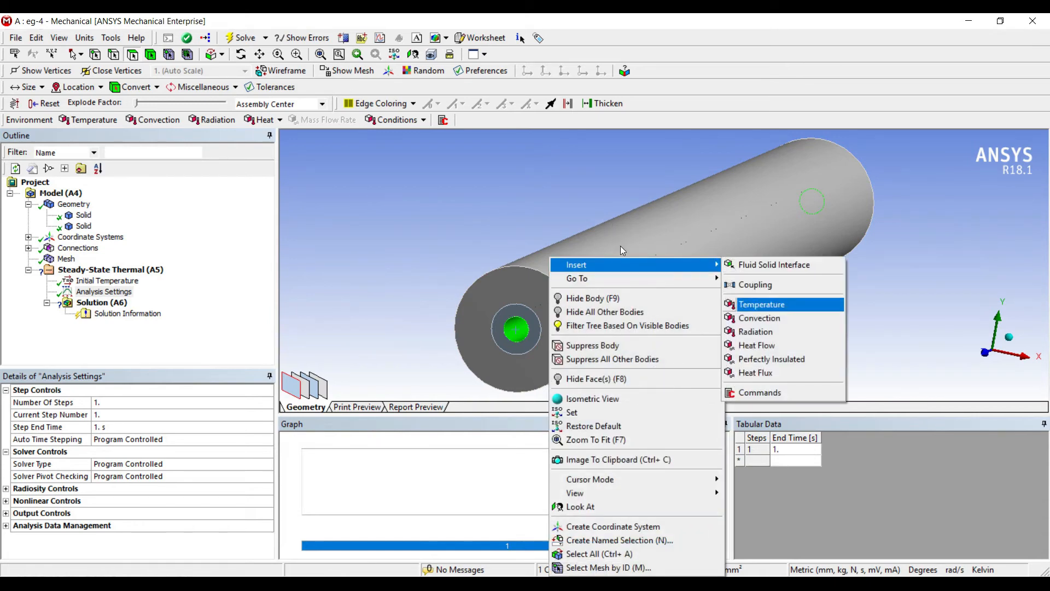
{"action": "left_click", "coordinate": [758, 302]}
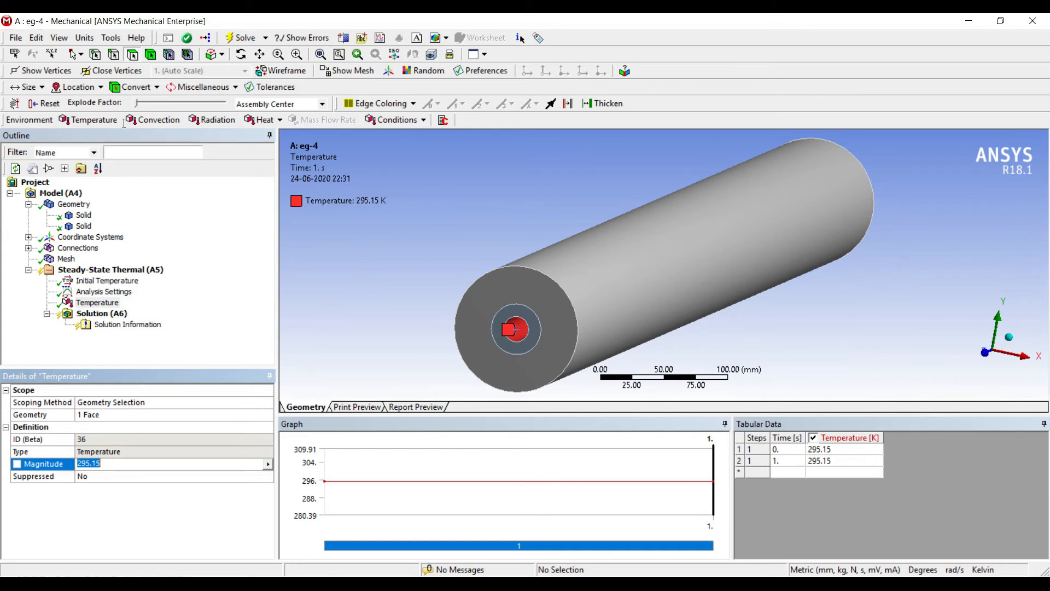
Switch the temperature unit to Celsius and set the bore face's temperature magnitude to 600 °C
{"action": "left_click", "coordinate": [84, 38]}
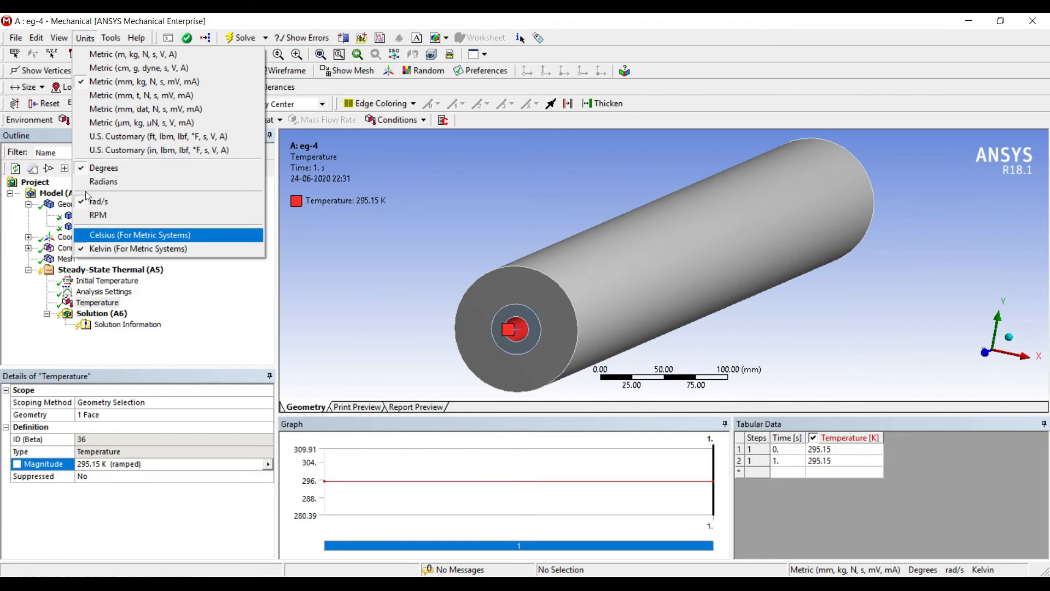
{"action": "left_click", "coordinate": [115, 236]}
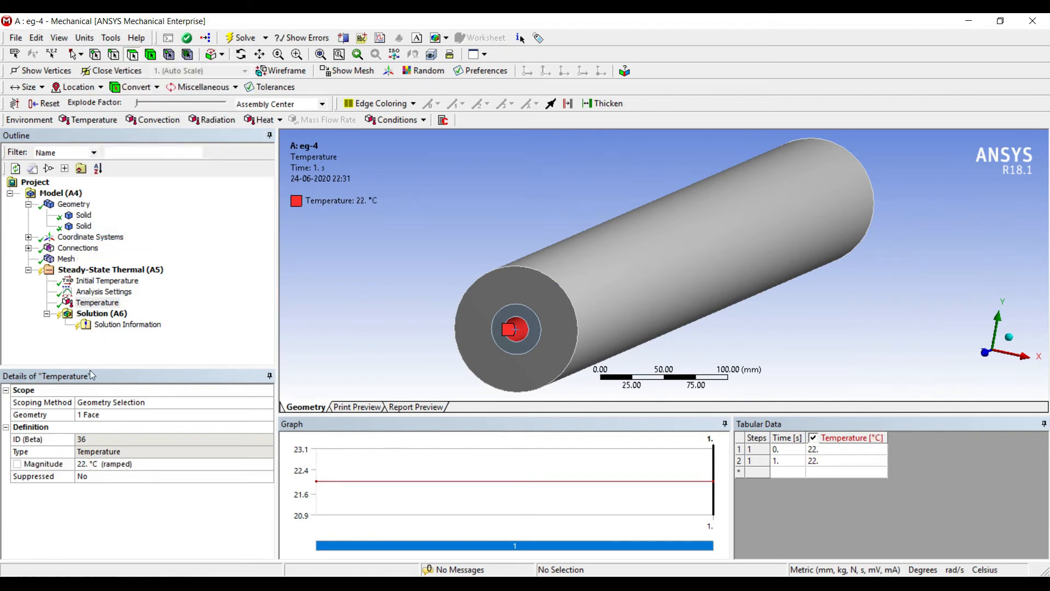
{"action": "left_click", "coordinate": [112, 464]}
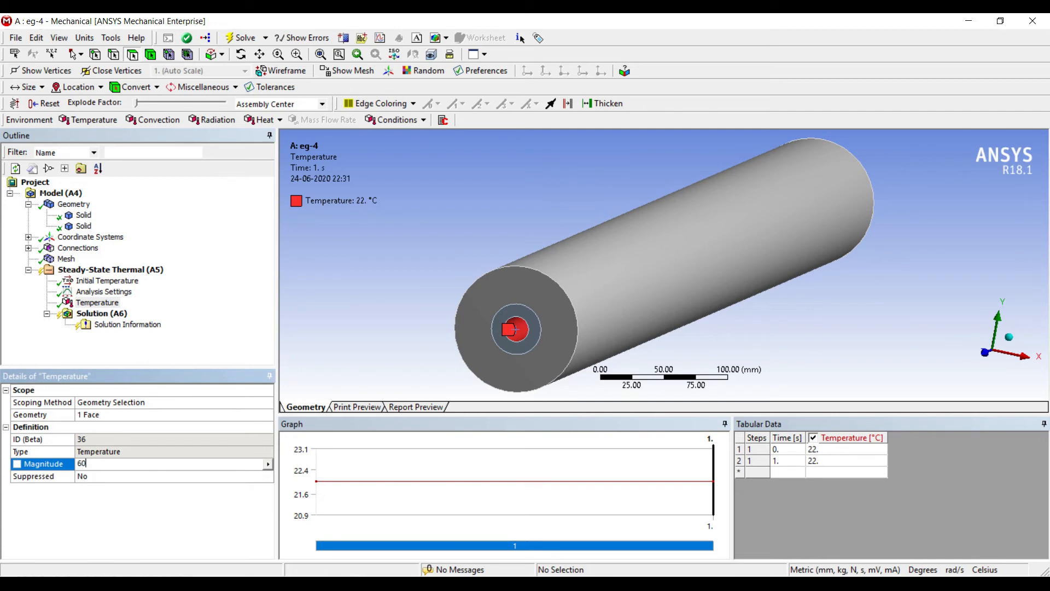
{"action": "type", "text": "600"}
{"action": "key", "text": "Return"}
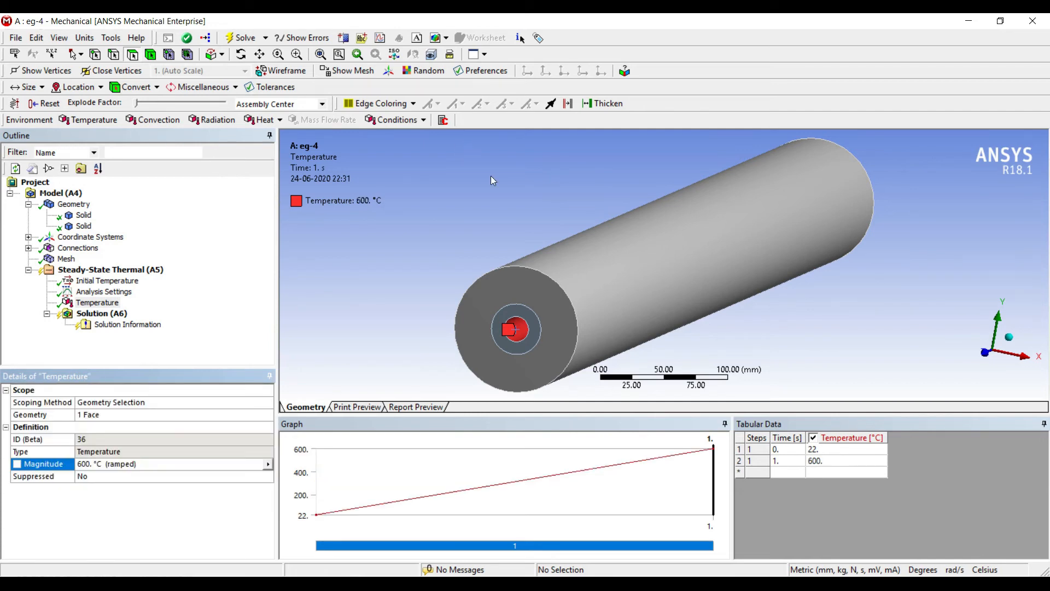
Apply a second Temperature load of 1000 °C to the outer cylindrical face of the insulation
{"action": "left_click", "coordinate": [500, 219]}
{"action": "right_click", "coordinate": [628, 259]}
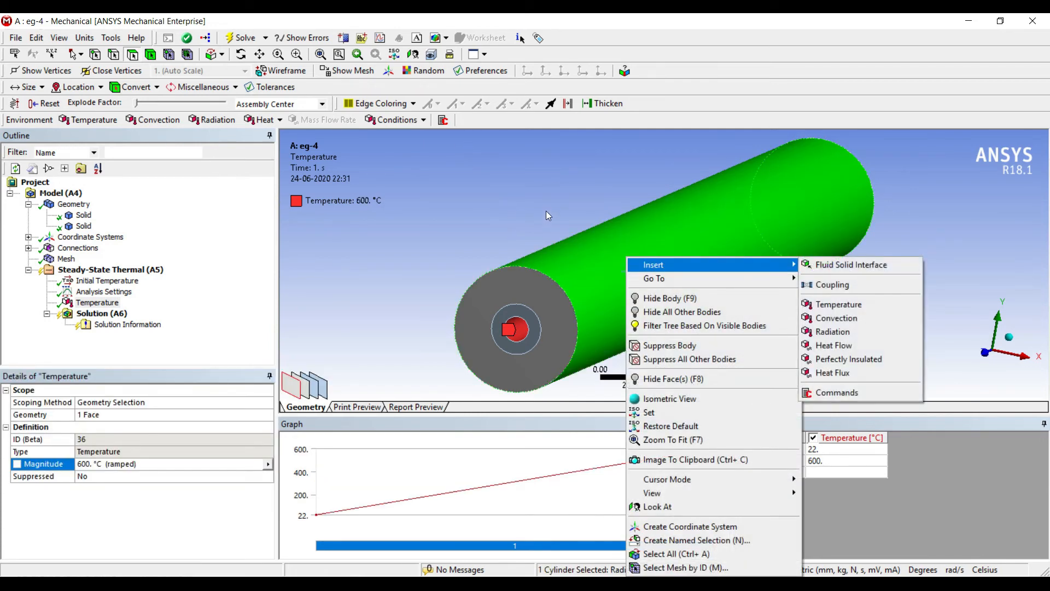
{"action": "left_click", "coordinate": [838, 304]}
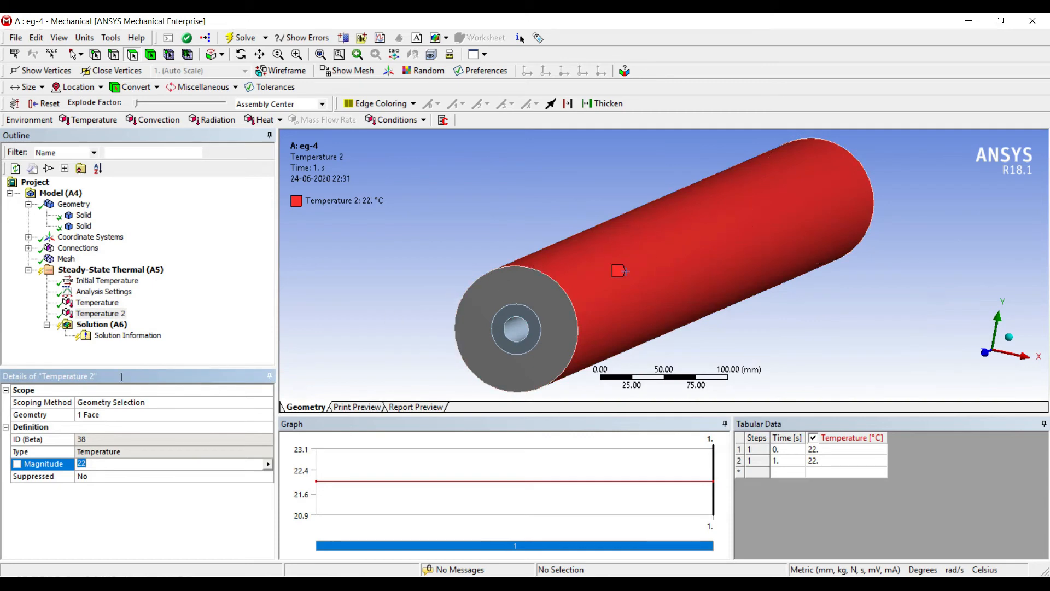
{"action": "type", "text": "1000"}
{"action": "key", "text": "Return"}
Add a thermal Temperature result for all bodies to the solution
{"action": "left_click", "coordinate": [101, 324]}
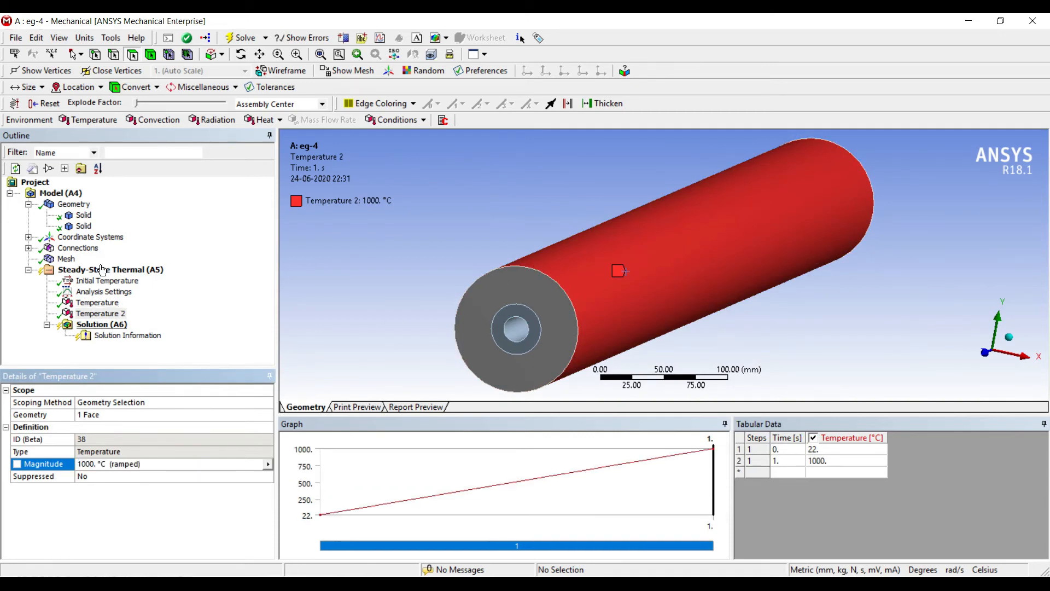
{"action": "right_click", "coordinate": [121, 325]}
{"action": "mouse_move", "coordinate": [150, 331]}
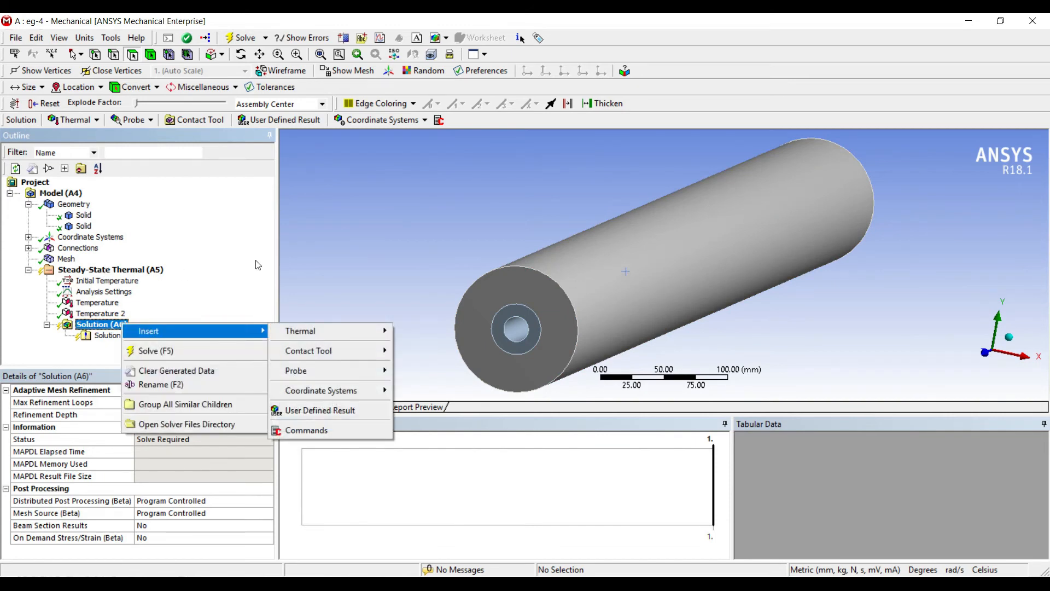
{"action": "mouse_move", "coordinate": [328, 331]}
{"action": "left_click", "coordinate": [424, 330]}
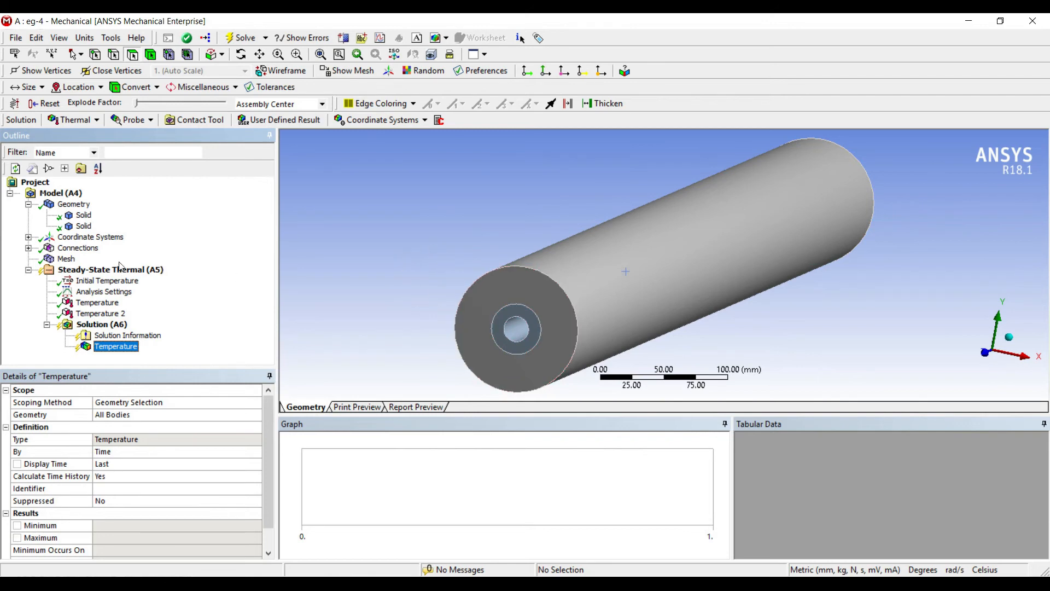
Add a Temperature probe to the solution, scoped to the circular edge between the tube and the insulation
{"action": "right_click", "coordinate": [119, 326]}
{"action": "mouse_move", "coordinate": [251, 333]}
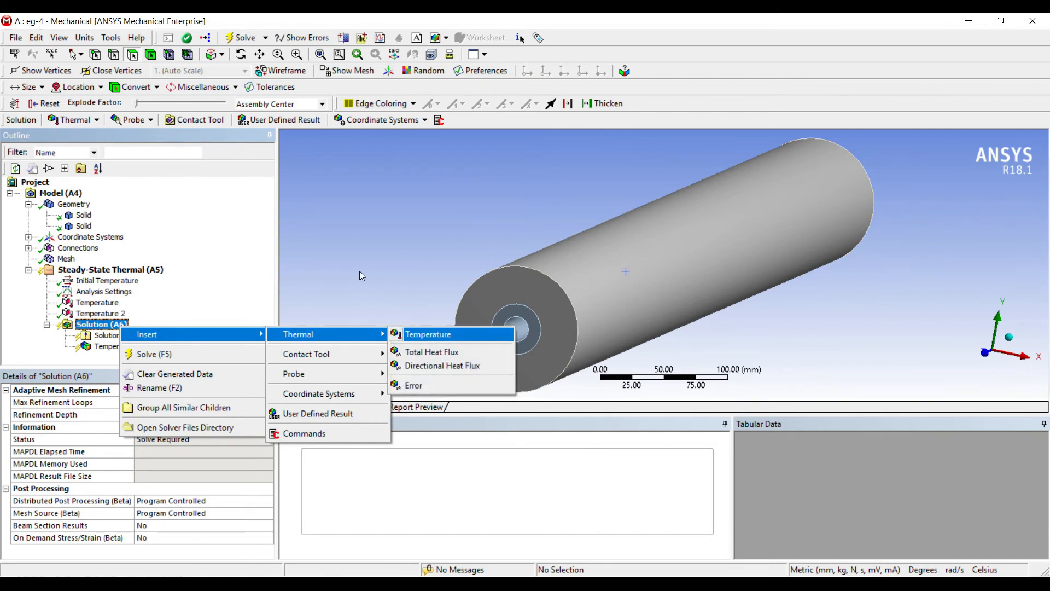
{"action": "mouse_move", "coordinate": [293, 374]}
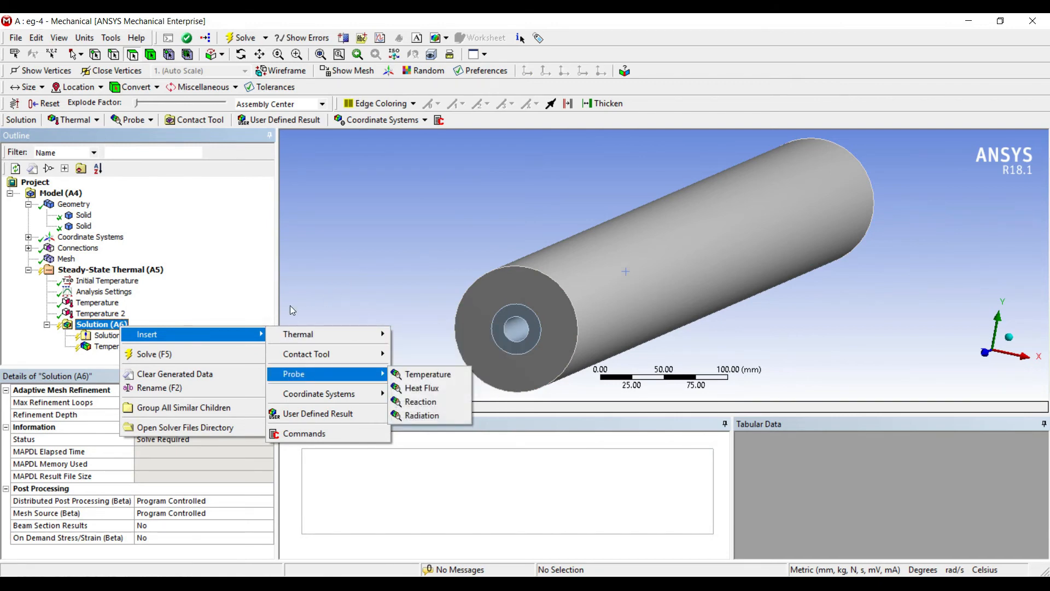
{"action": "key", "text": "Return"}
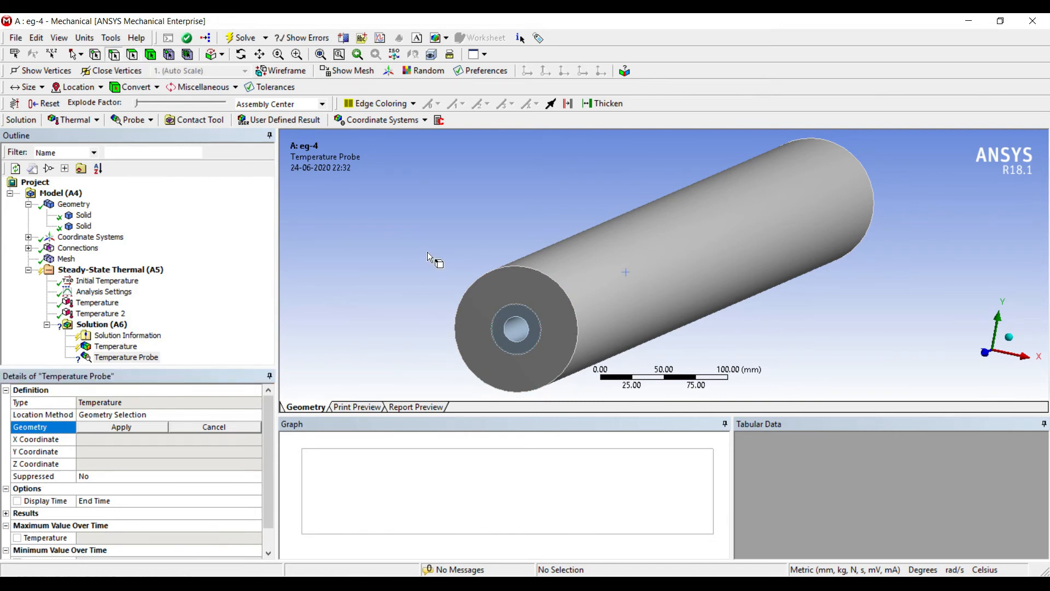
{"action": "left_click", "coordinate": [534, 311]}
{"action": "left_click", "coordinate": [122, 427]}
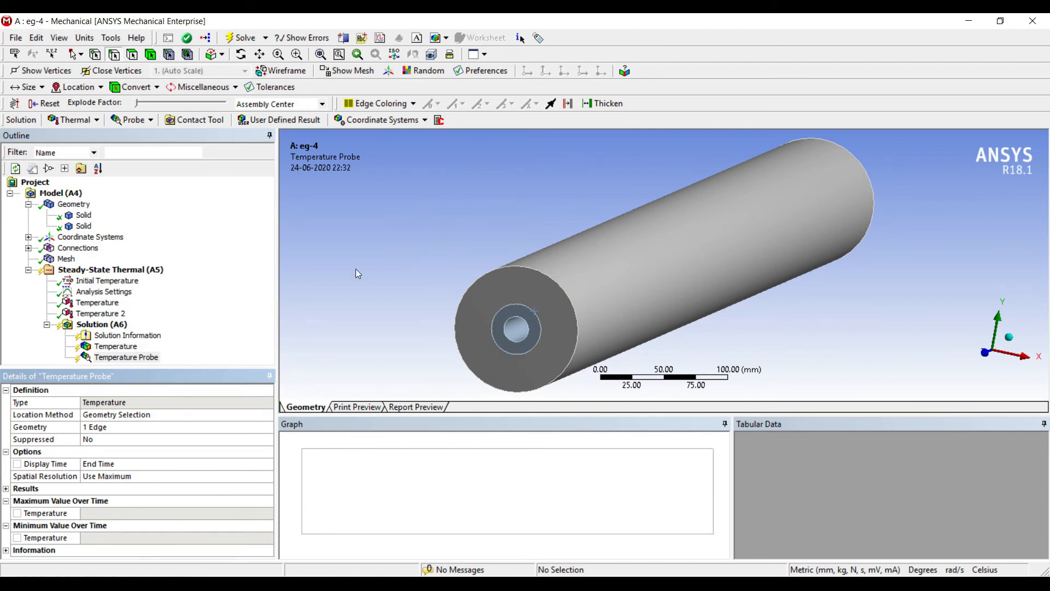
Add a Total Heat Flux result for all bodies to the solution
{"action": "left_click", "coordinate": [110, 324]}
{"action": "right_click", "coordinate": [121, 326]}
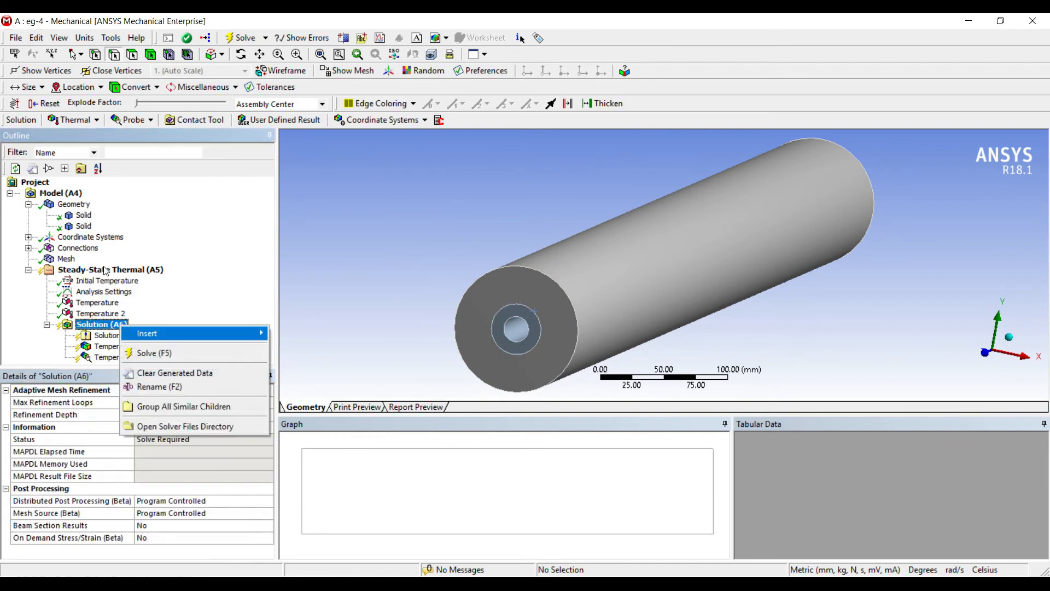
{"action": "mouse_move", "coordinate": [219, 333]}
{"action": "key", "text": "Right"}
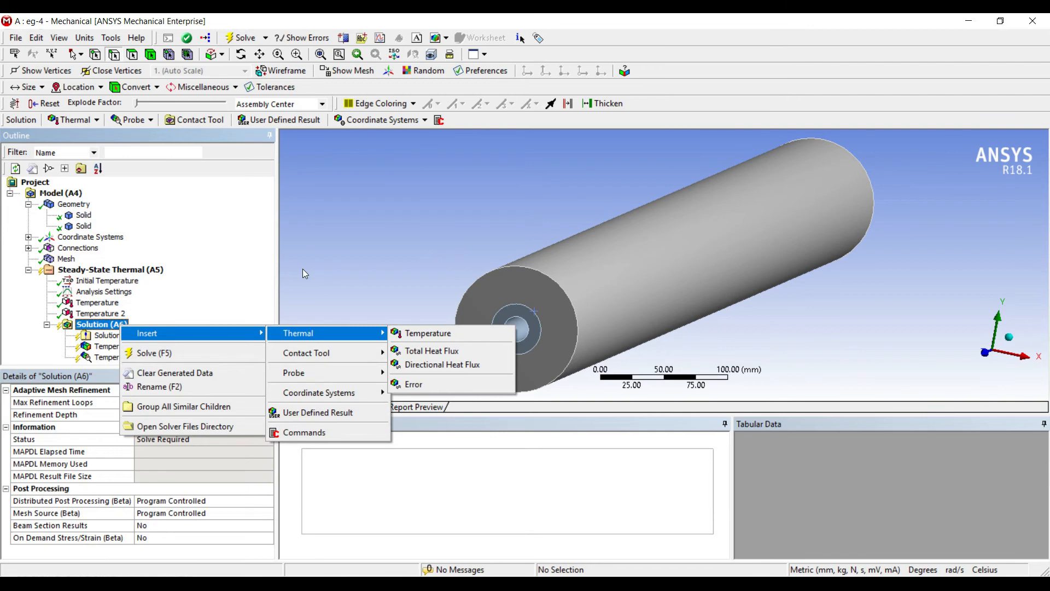
{"action": "key", "text": "Down"}
{"action": "key", "text": "Return"}
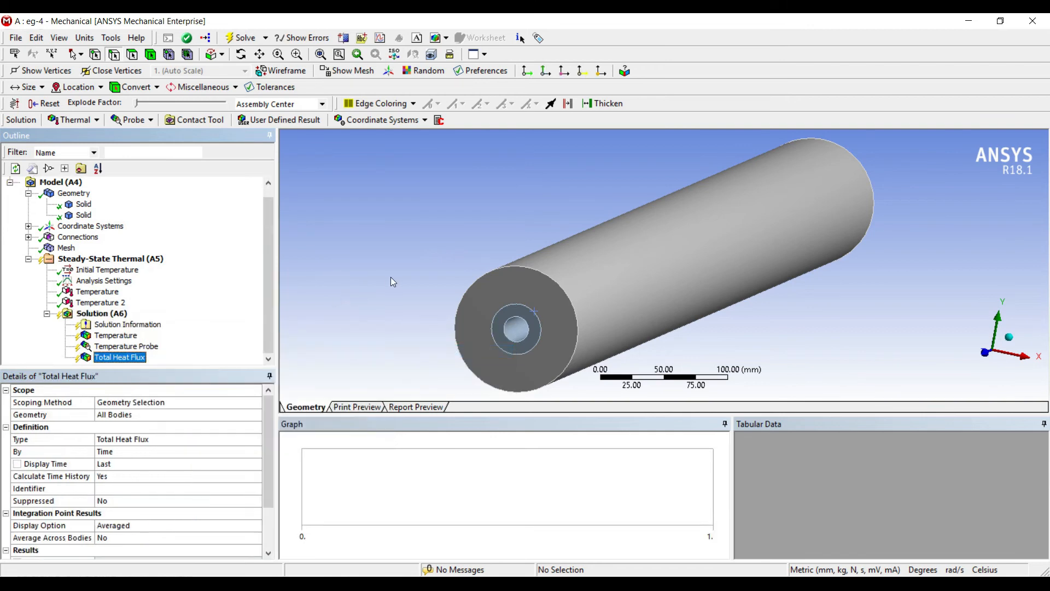
Solve the steady-state thermal analysis with the two temperature loads
{"action": "middle_click_drag", "start_coordinate": [424, 288], "coordinate": [458, 304]}
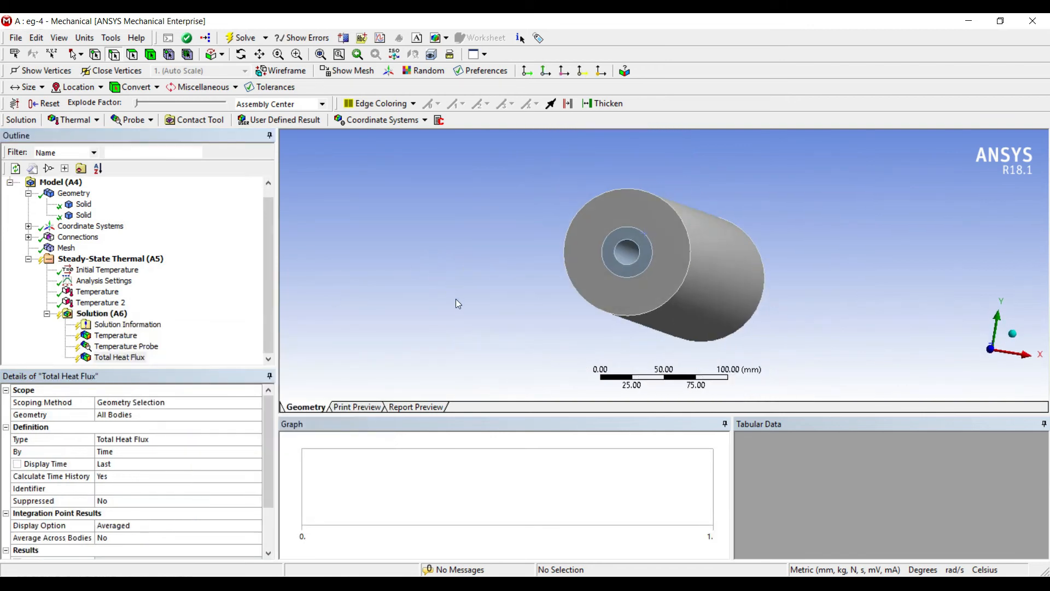
{"action": "left_click", "coordinate": [104, 313]}
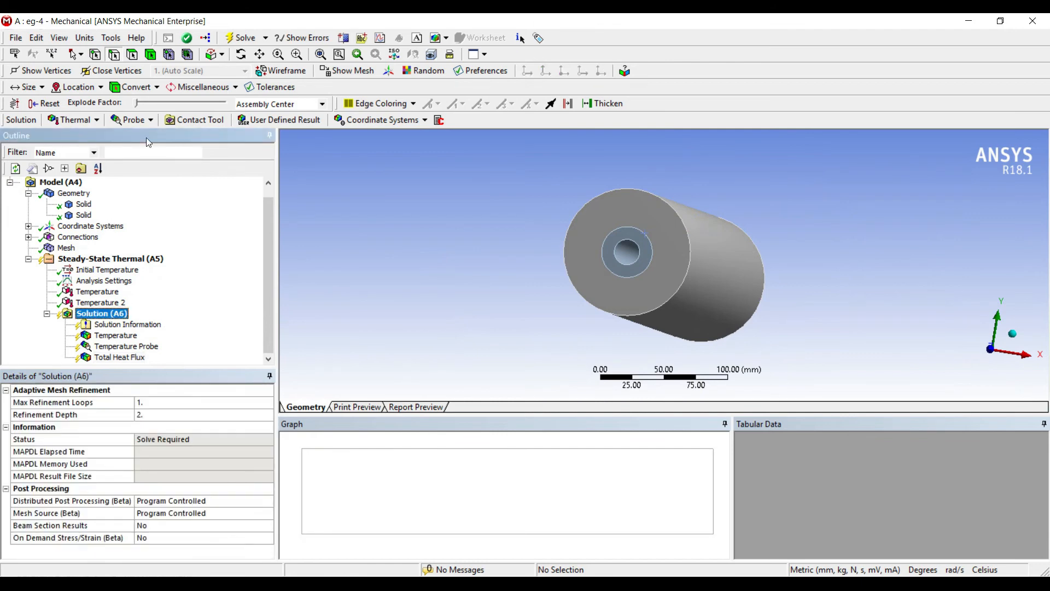
{"action": "left_click", "coordinate": [240, 37]}
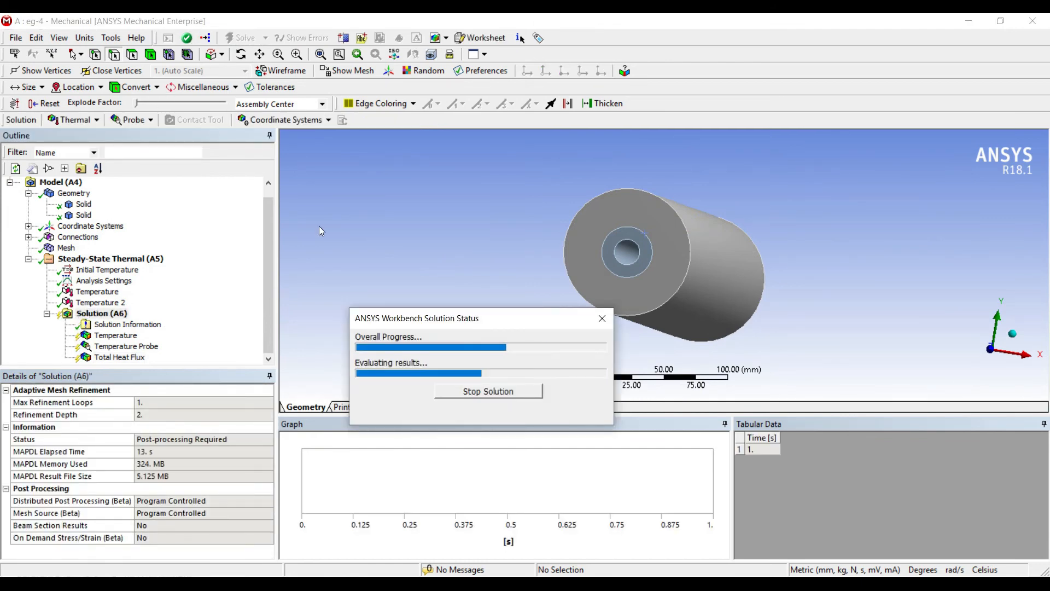
Examine the temperature distribution, the interface temperature probe and the total heat flux results on the tube's end face
{"action": "left_click", "coordinate": [116, 335]}
{"action": "scroll", "coordinate": [494, 217], "scroll_direction": "up", "scroll_amount": 3}
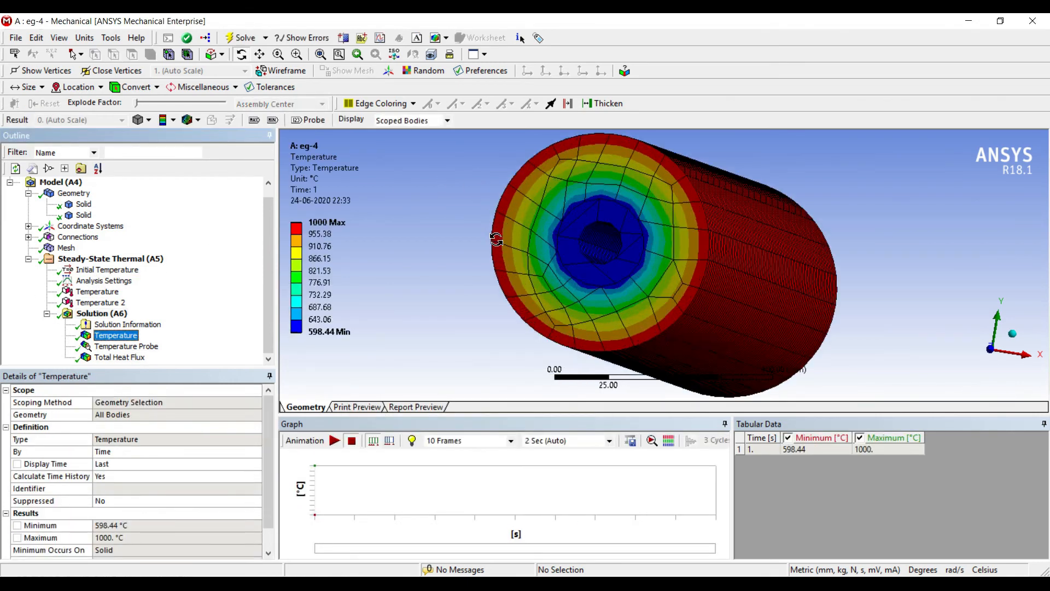
{"action": "middle_click_drag", "start_coordinate": [497, 237], "coordinate": [540, 249]}
{"action": "left_click", "coordinate": [115, 346]}
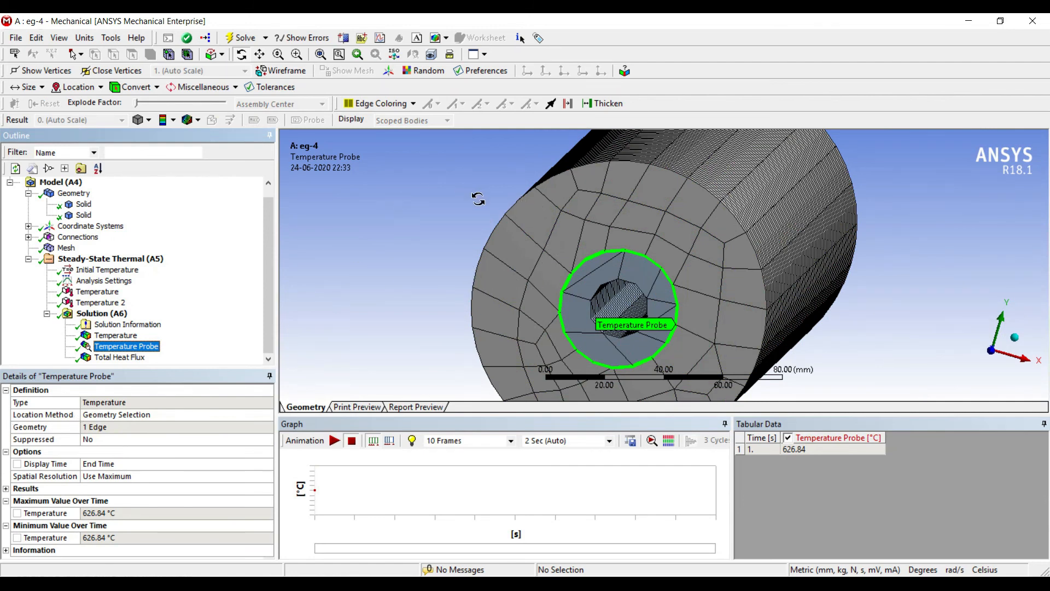
{"action": "key", "text": "Down"}
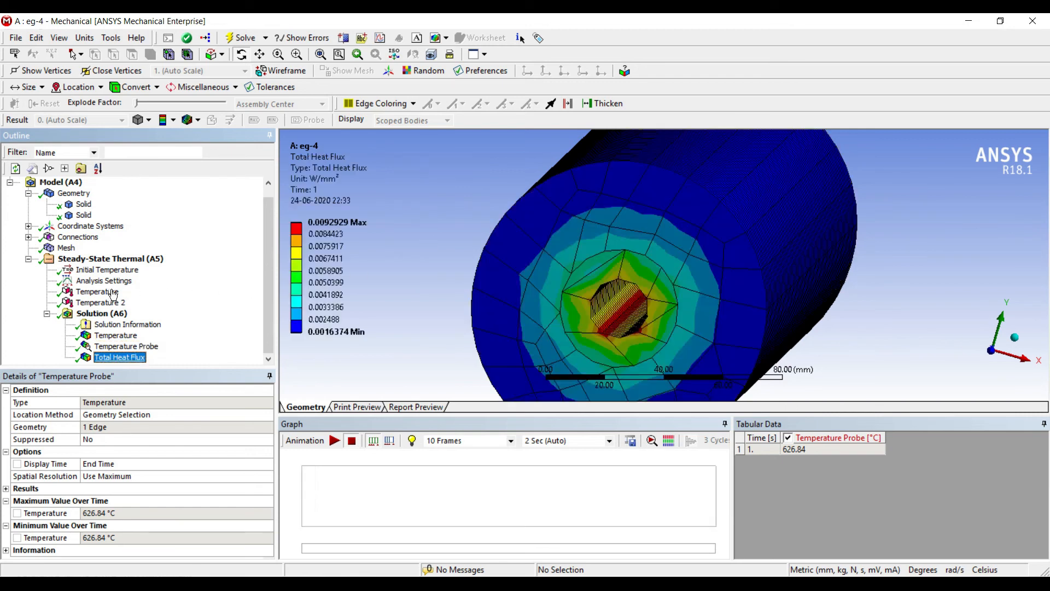
{"action": "left_click_drag", "start_coordinate": [543, 236], "coordinate": [532, 265]}
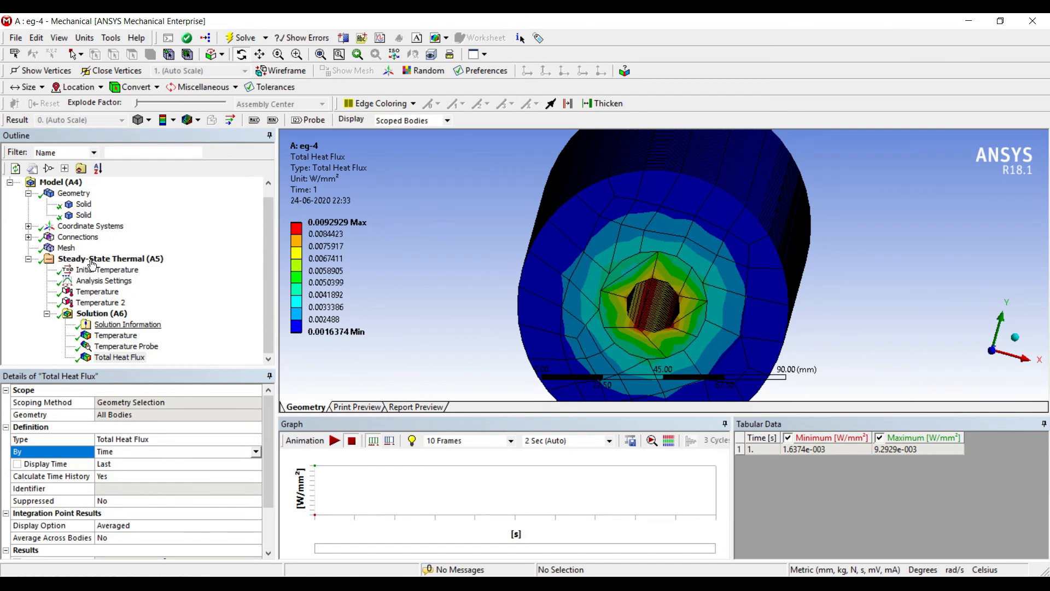
Add a Directional Heat Flux result oriented along the X Axis for all bodies and evaluate it
{"action": "right_click", "coordinate": [115, 316]}
{"action": "mouse_move", "coordinate": [229, 325]}
{"action": "mouse_move", "coordinate": [328, 324]}
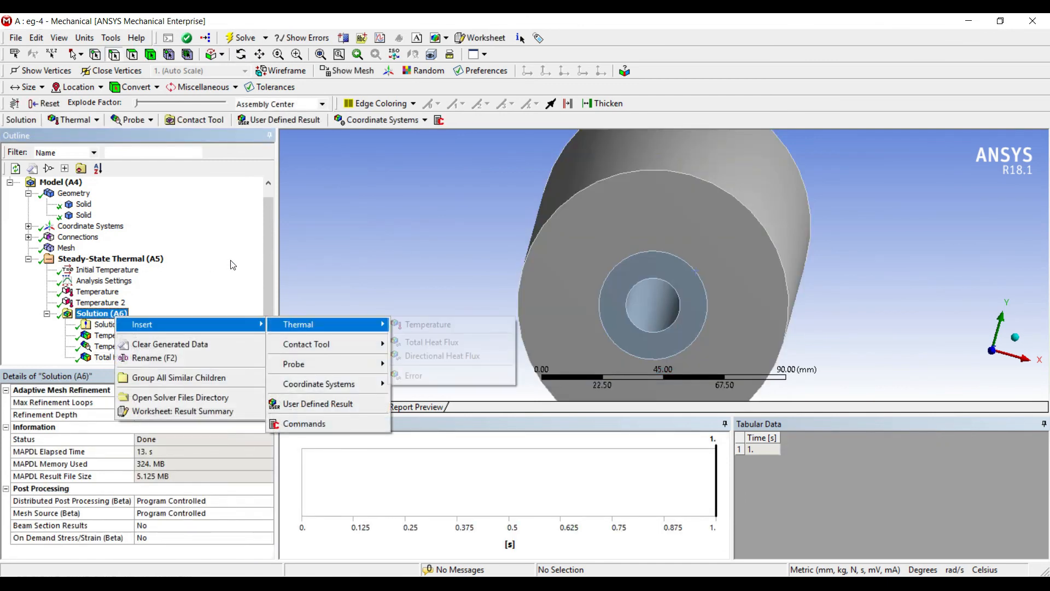
{"action": "left_click", "coordinate": [437, 356]}
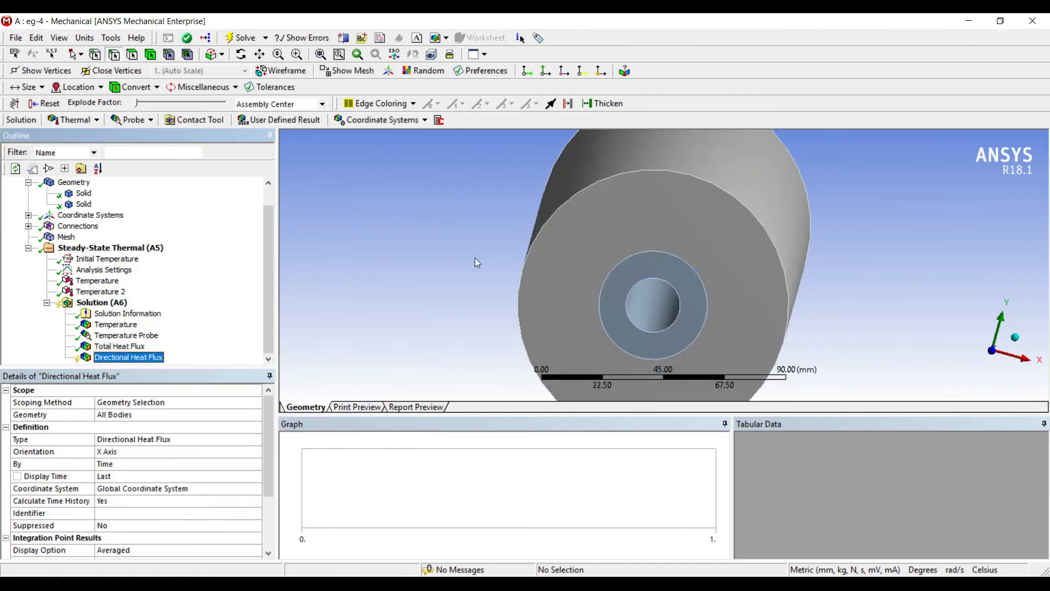
{"action": "left_click_drag", "start_coordinate": [535, 275], "coordinate": [524, 274]}
{"action": "left_click", "coordinate": [125, 451]}
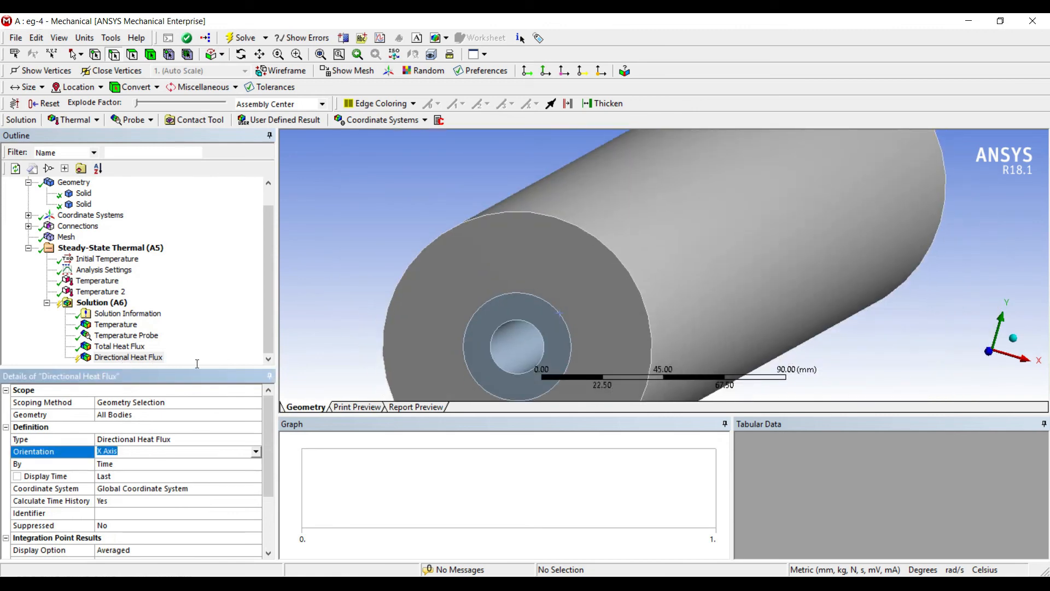
{"action": "left_click", "coordinate": [101, 302]}
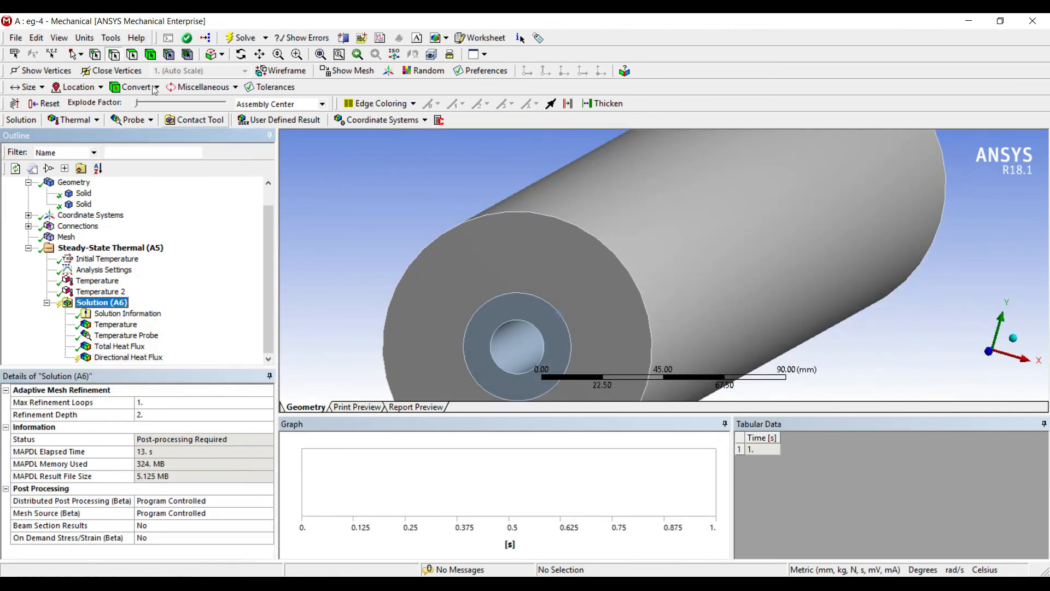
{"action": "left_click", "coordinate": [186, 37]}
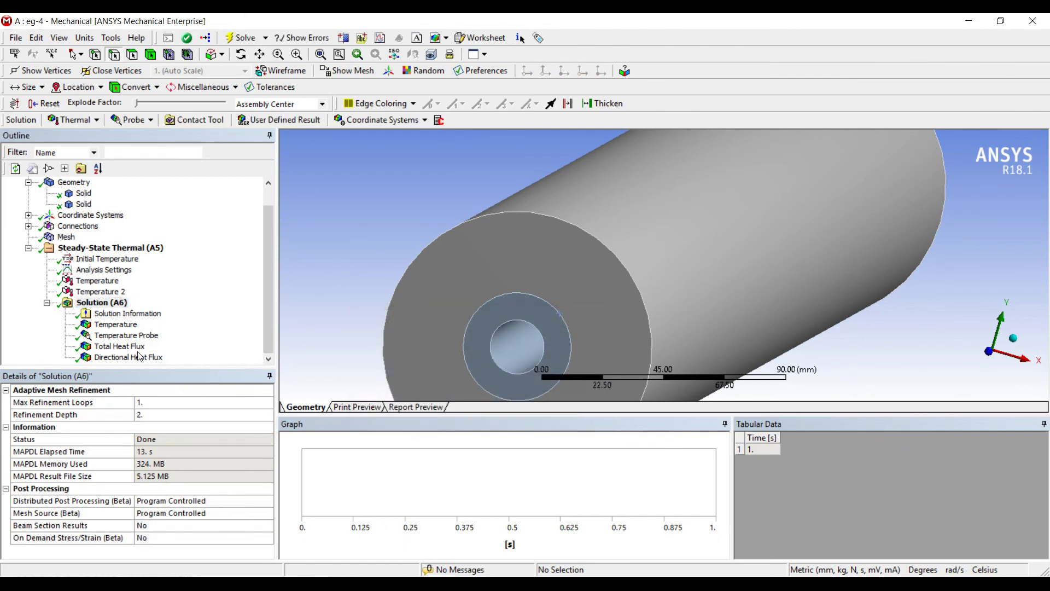
Inspect the directional heat flux contour and compare it with the total heat flux distribution
{"action": "left_click", "coordinate": [129, 357]}
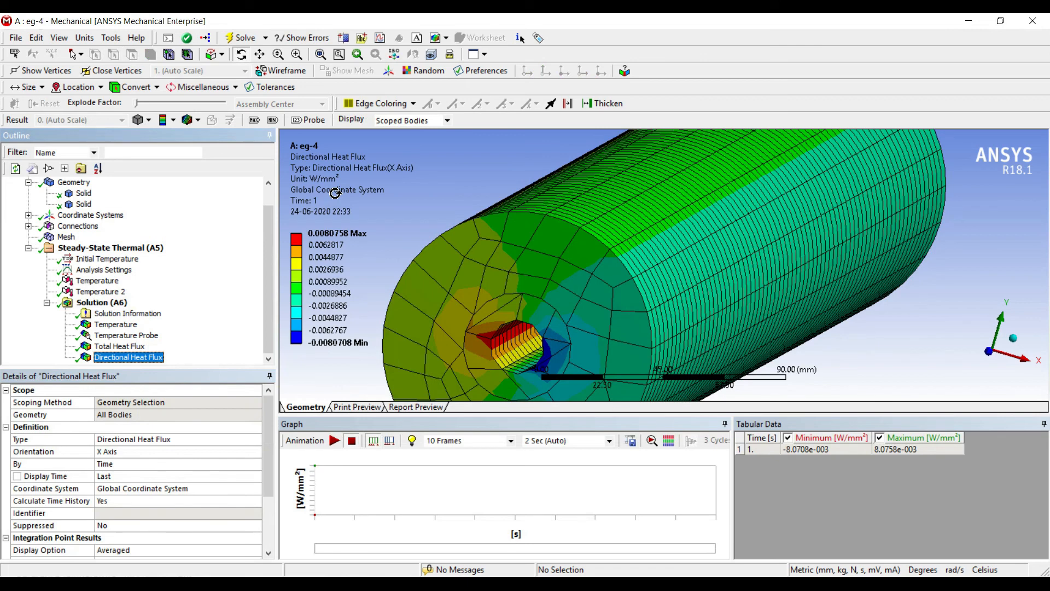
{"action": "scroll", "coordinate": [125, 415], "scroll_direction": "down", "scroll_amount": 3}
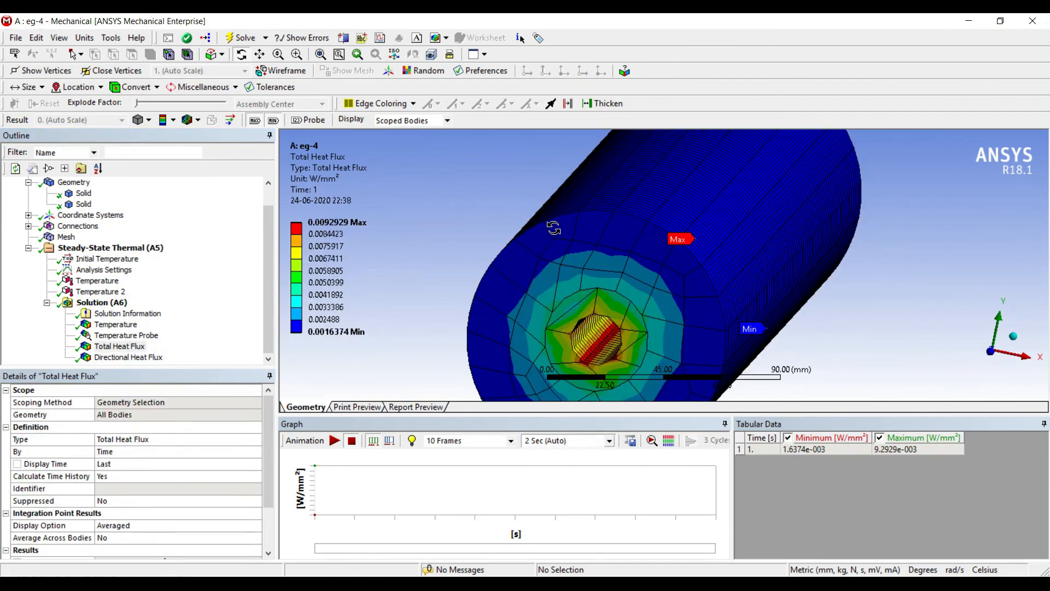
{"action": "scroll", "coordinate": [554, 227], "scroll_direction": "down", "scroll_amount": 1}
{"action": "middle_click_drag", "start_coordinate": [546, 240], "coordinate": [548, 236]}
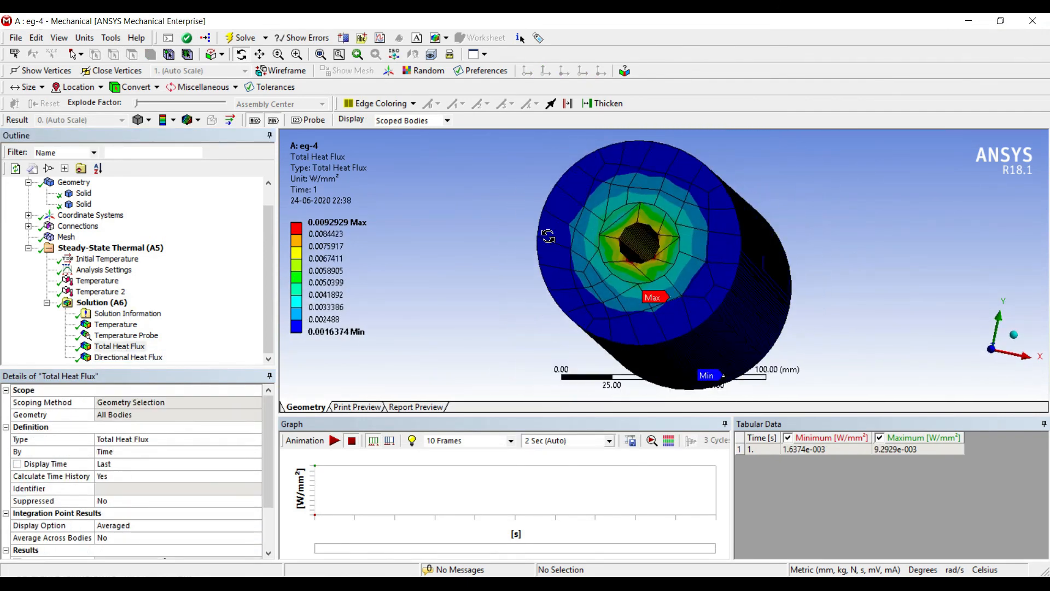